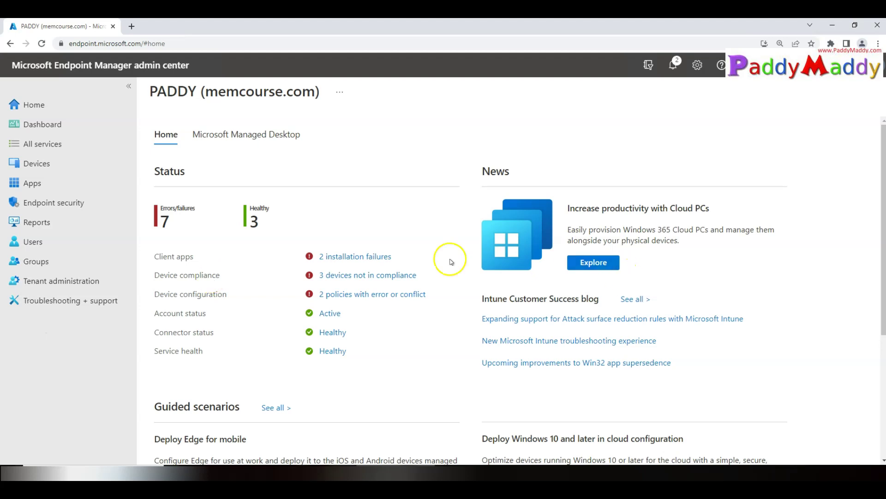
# Start adding an app under Apps > Windows and view the app type list without choosing.
pyautogui.click(36, 185)
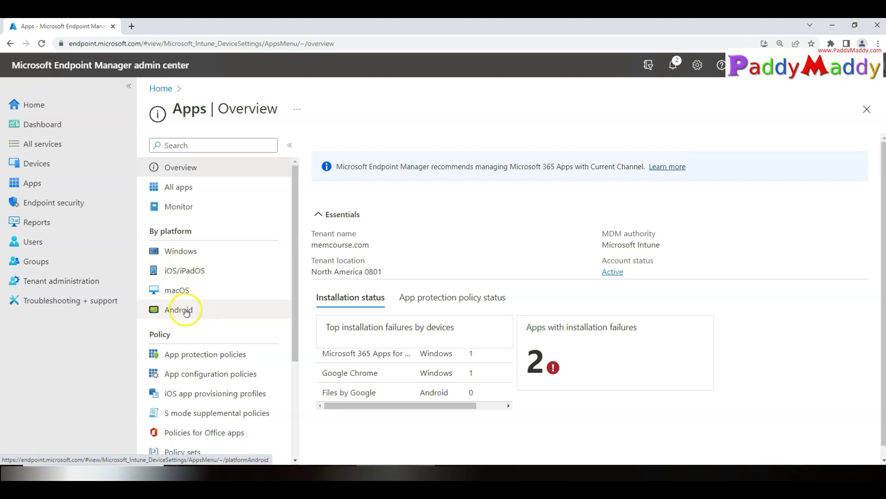
pyautogui.click(189, 252)
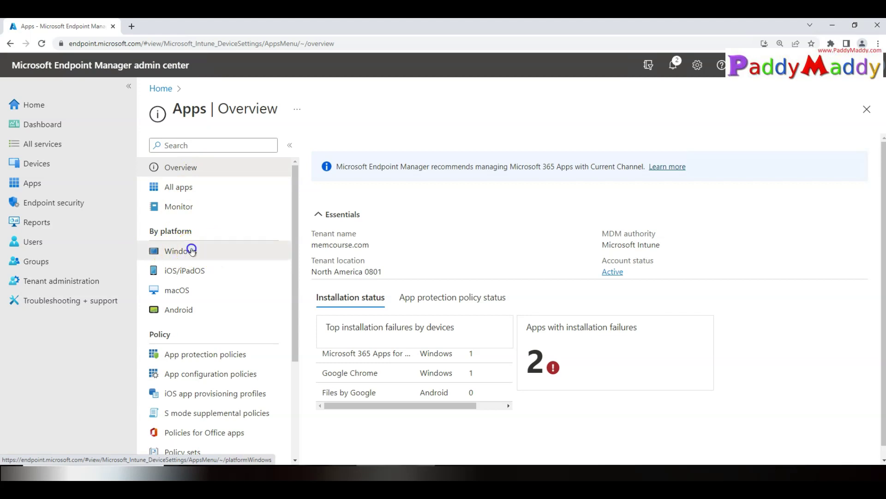
pyautogui.click(326, 146)
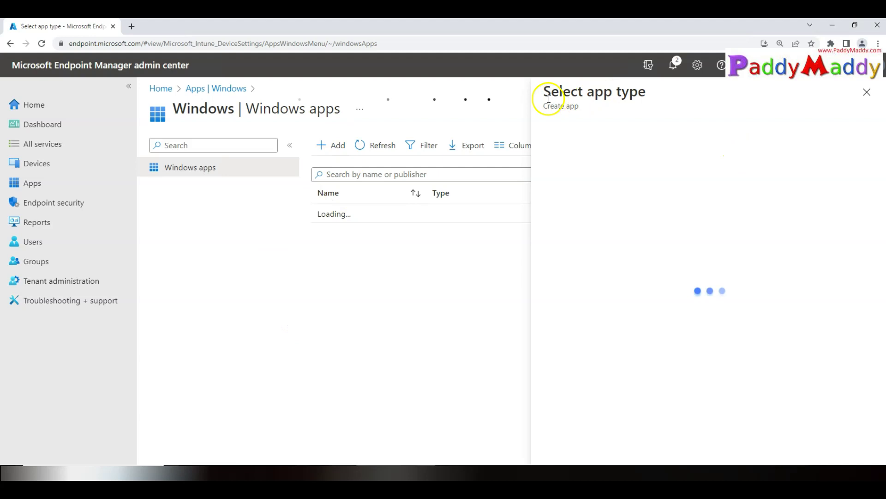
pyautogui.moveTo(550, 95); pyautogui.dragTo(671, 95)
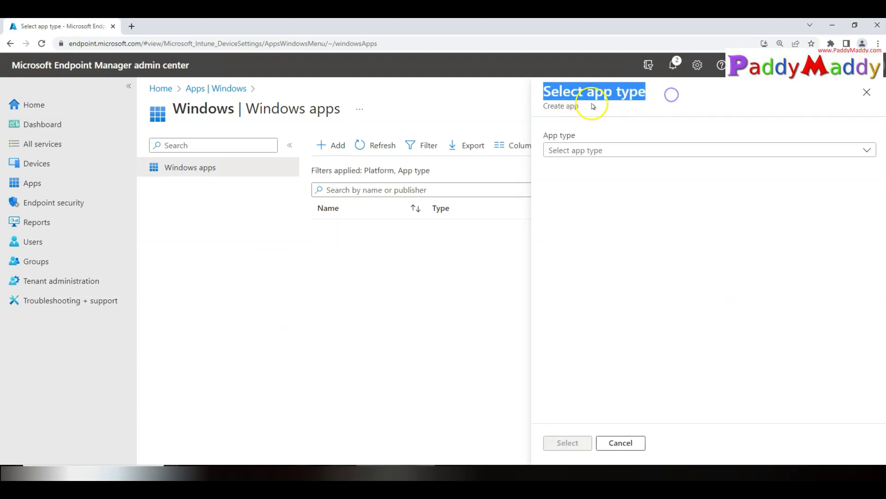
pyautogui.click(584, 148)
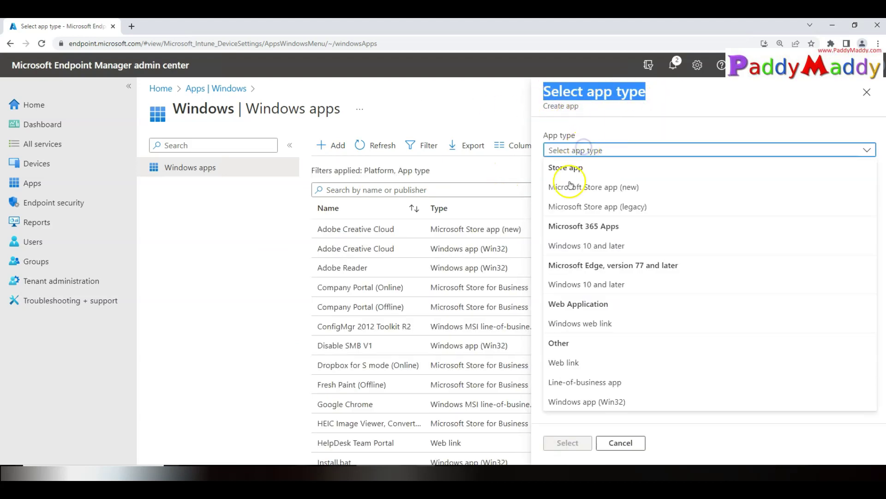
pyautogui.click(595, 108)
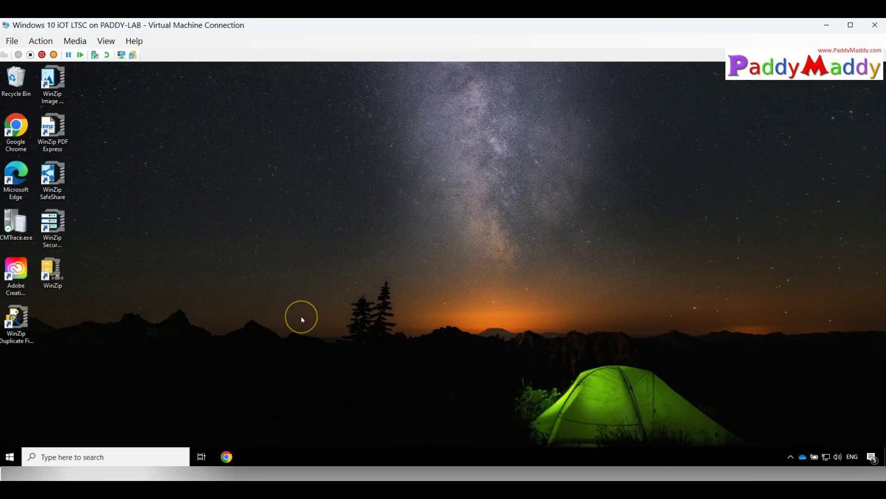
pyautogui.click(21, 189)
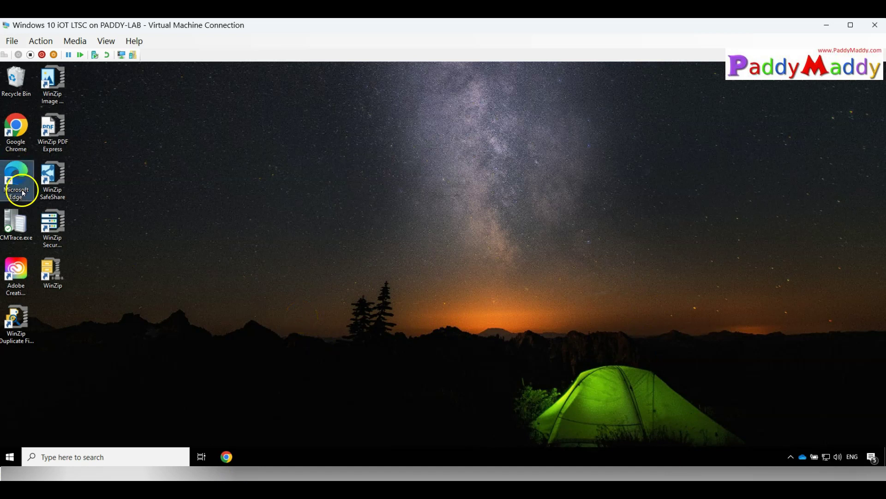
pyautogui.doubleClick(22, 191)
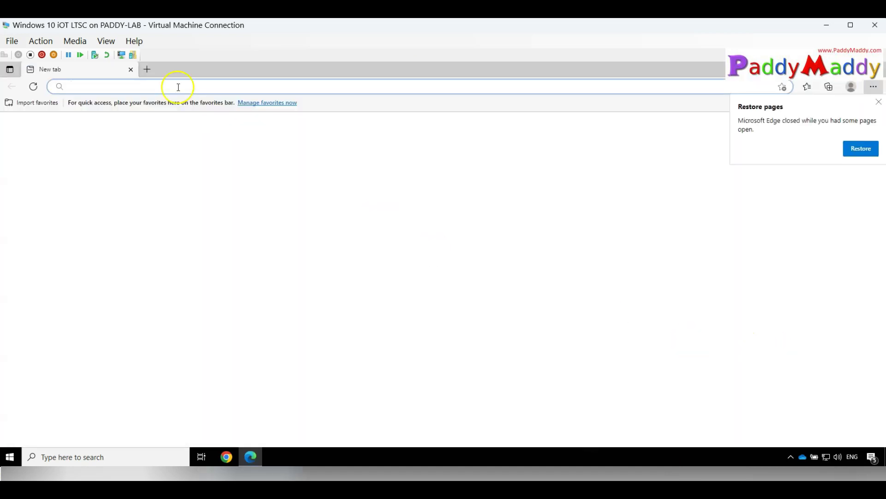
pyautogui.write('https://portal.manage.microsoft.com/')
pyautogui.press('Return')
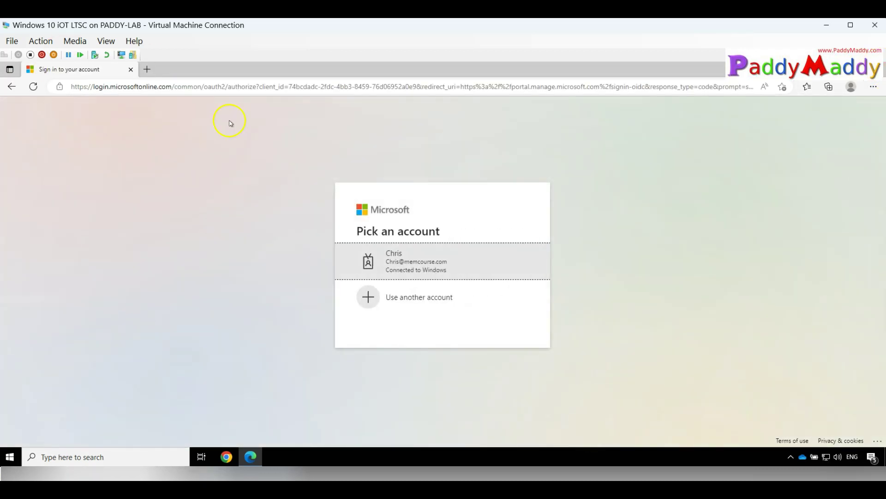
# Sign in with the listed work account and reload the Company Portal address.
pyautogui.click(397, 268)
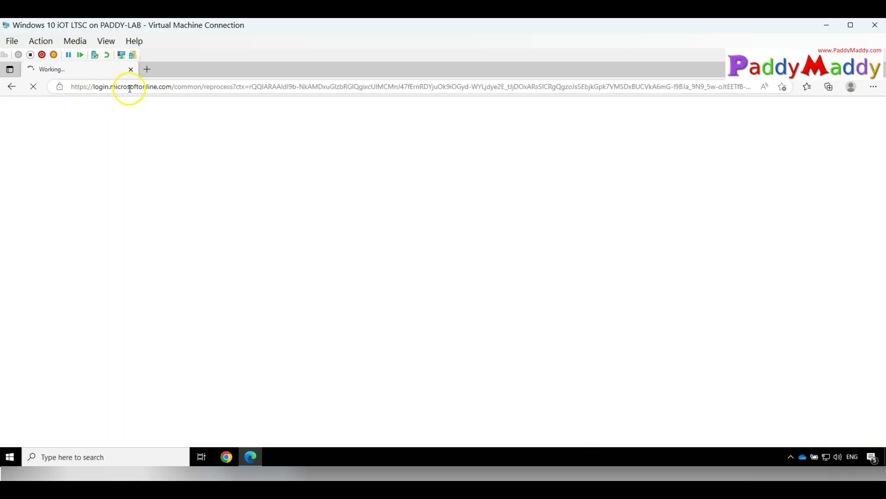
pyautogui.click(129, 88)
pyautogui.write('https://portal.manage.microsoft.com/')
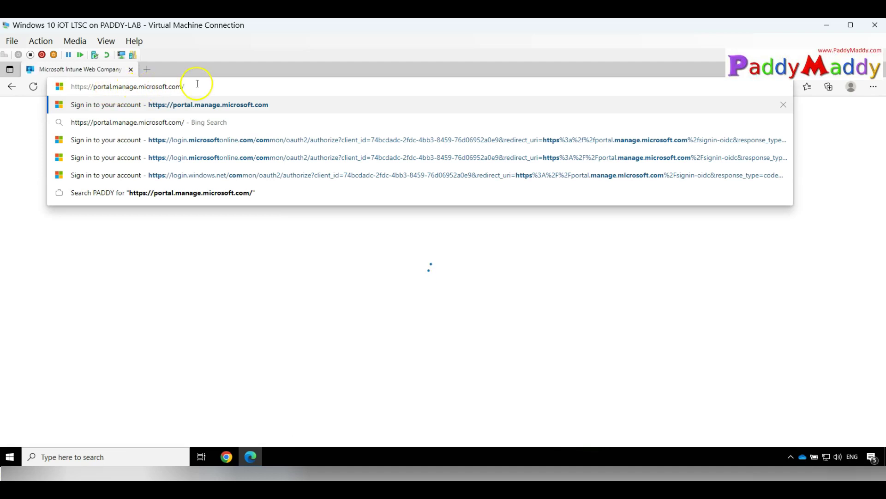
# Leave the empty apps page and open the list of enrolled devices.
pyautogui.click(201, 371)
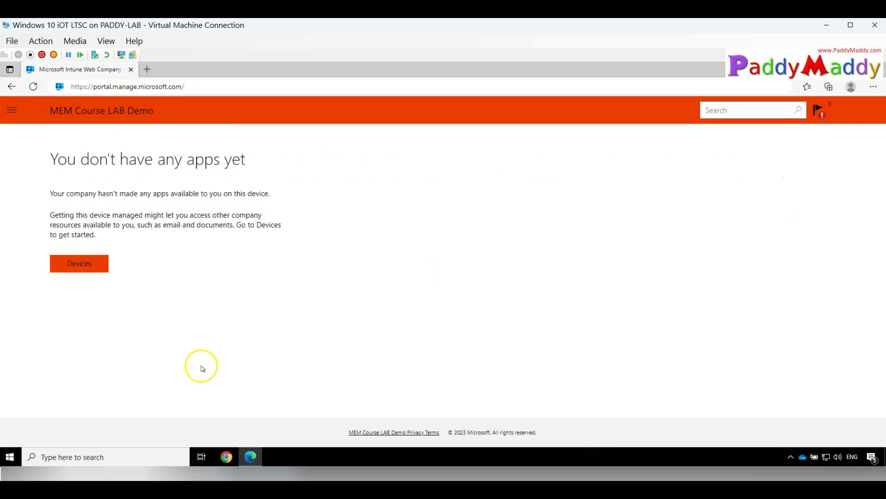
pyautogui.moveTo(51, 155); pyautogui.dragTo(419, 307)
pyautogui.click(293, 289)
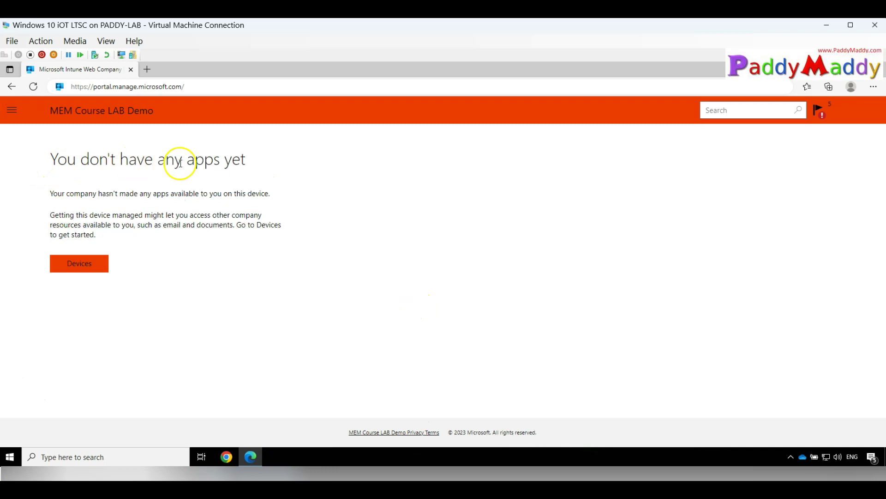
pyautogui.click(87, 268)
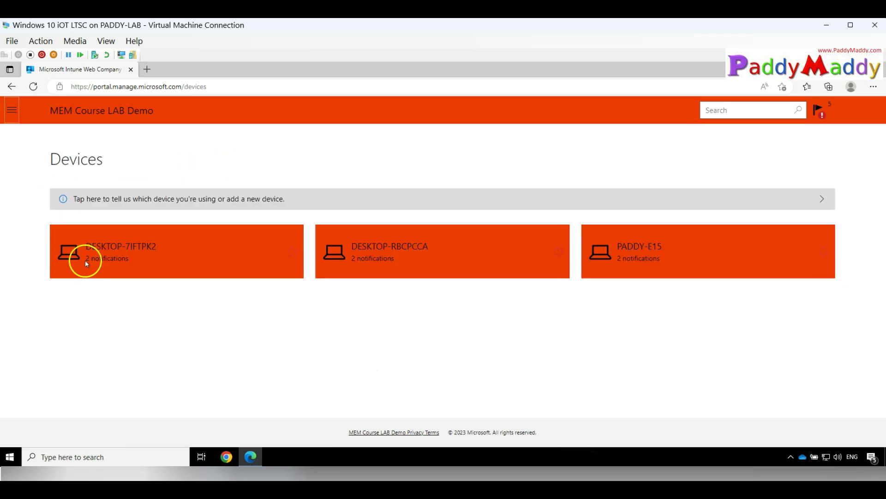
# Visit Apps via the site menu, return to Devices, and check the device notifications.
pyautogui.click(12, 110)
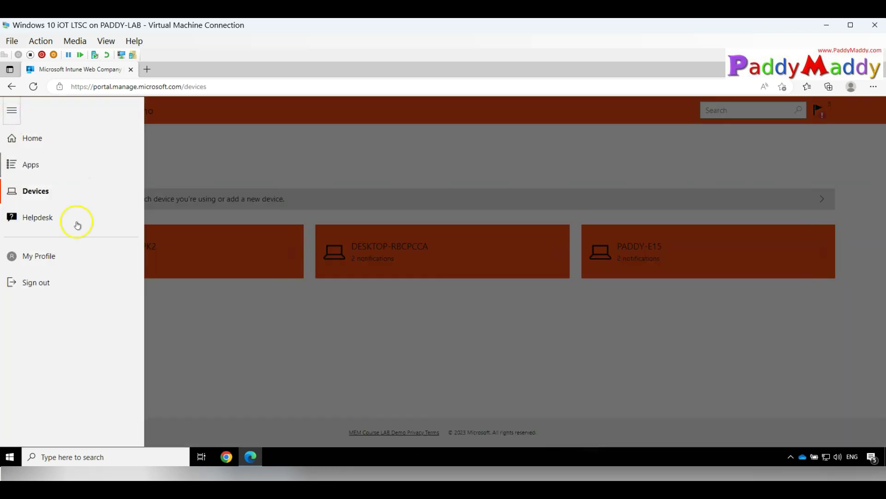
pyautogui.click(28, 165)
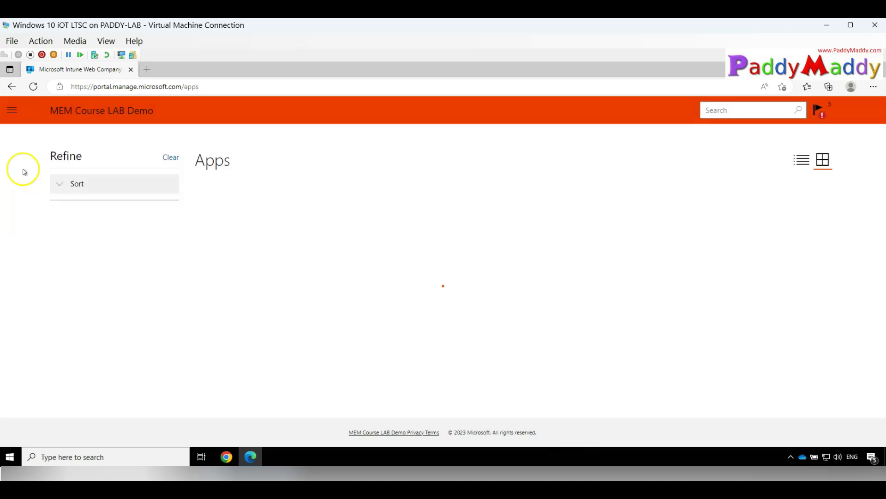
pyautogui.click(12, 113)
pyautogui.click(37, 190)
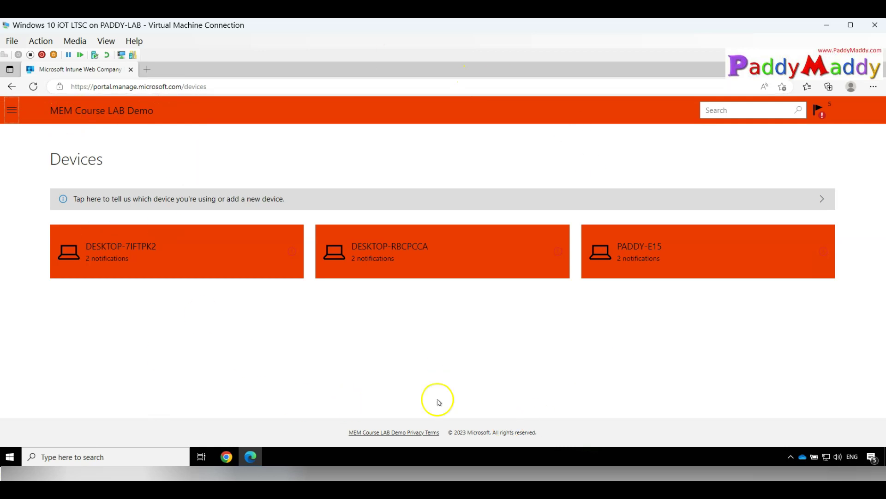
pyautogui.click(814, 116)
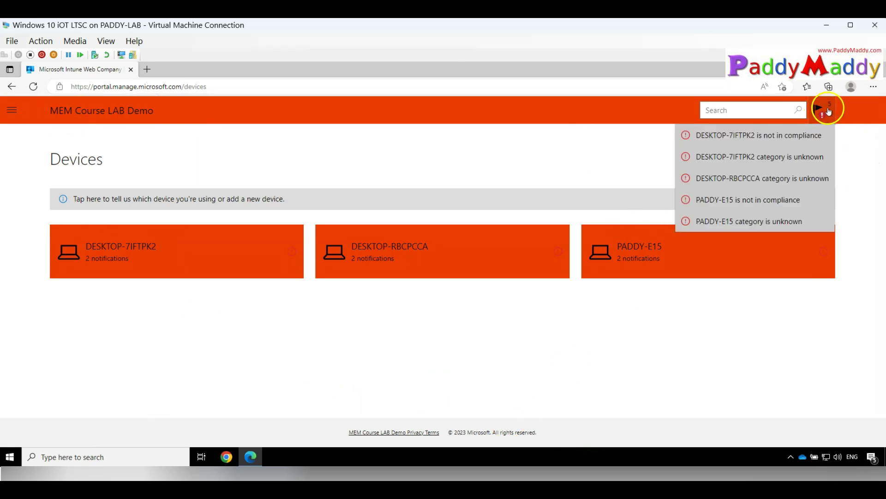
pyautogui.click(204, 347)
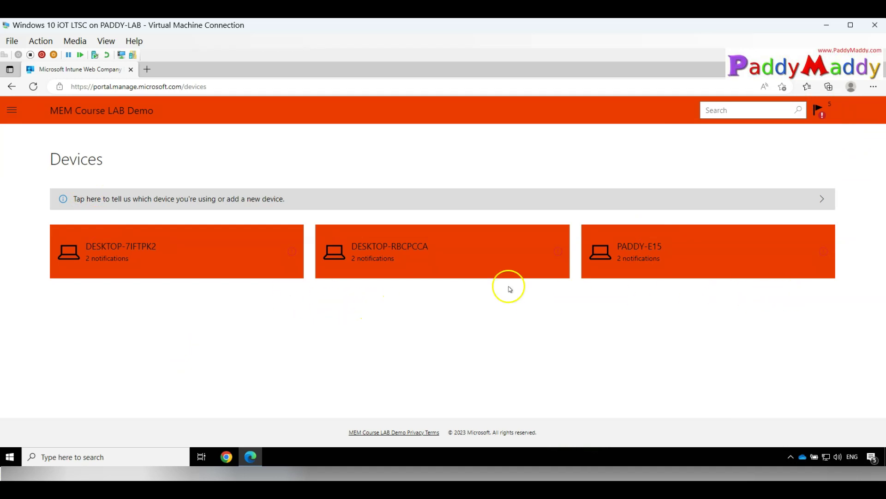
# Open PADDY-E15's details and expand why it cannot access company resources, noting the TPM requirement.
pyautogui.click(646, 258)
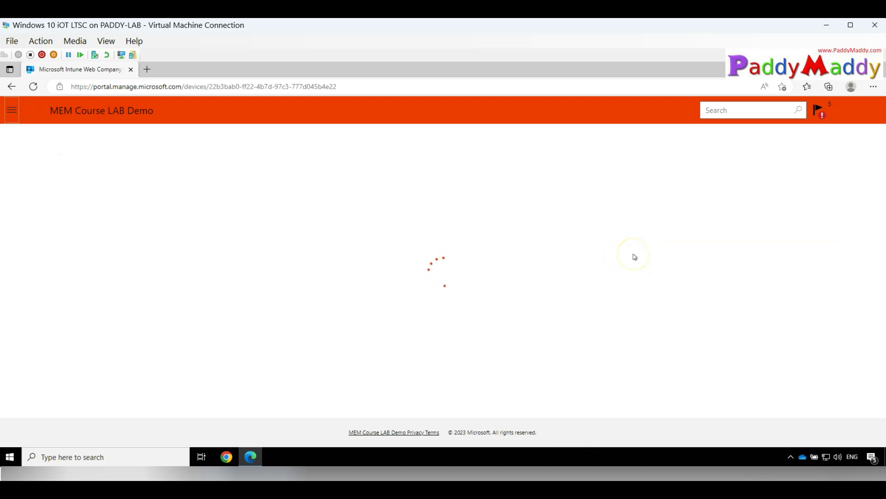
pyautogui.scroll(-2, 610, 328)
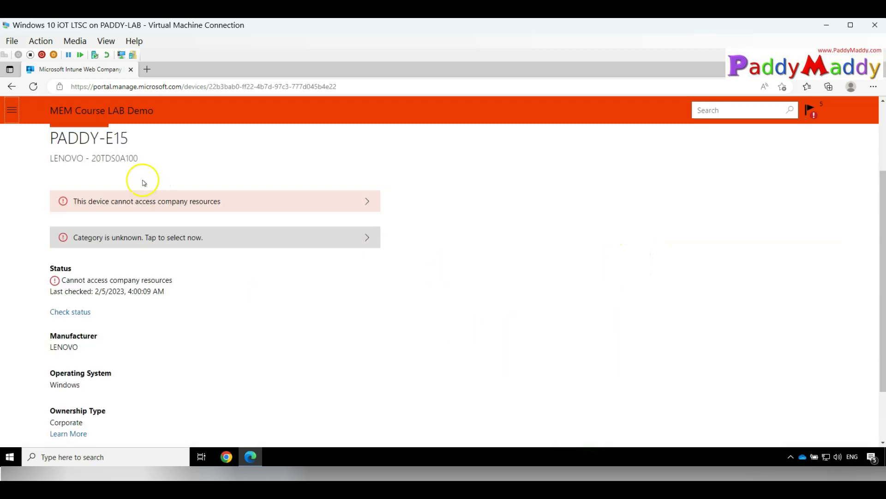
pyautogui.click(238, 205)
pyautogui.scroll(-1, 188, 329)
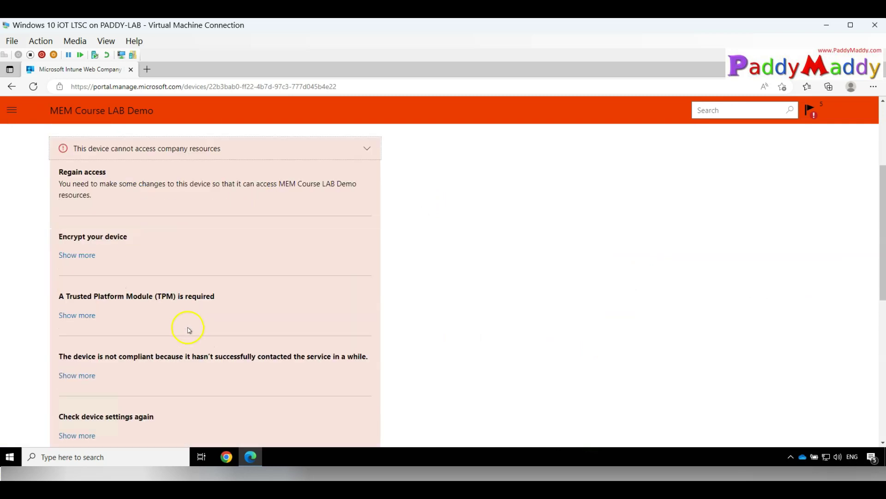
pyautogui.moveTo(67, 236); pyautogui.dragTo(163, 239)
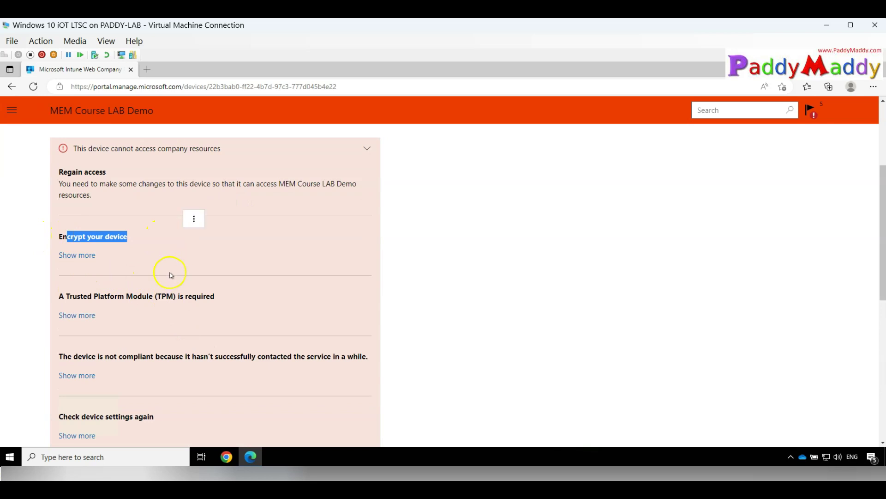
pyautogui.moveTo(69, 296); pyautogui.dragTo(233, 296)
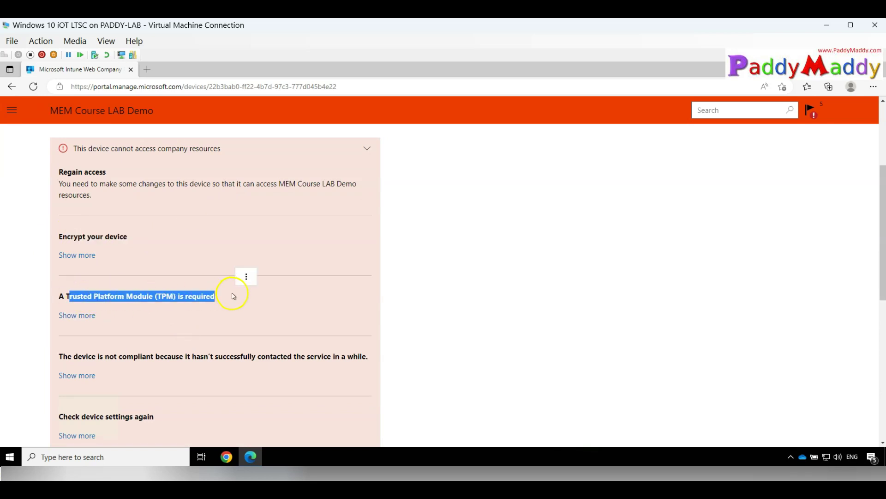
# Scroll through the remaining compliance details, then minimize Edge to the VM desktop.
pyautogui.scroll(-4, 233, 296)
pyautogui.scroll(5, 218, 352)
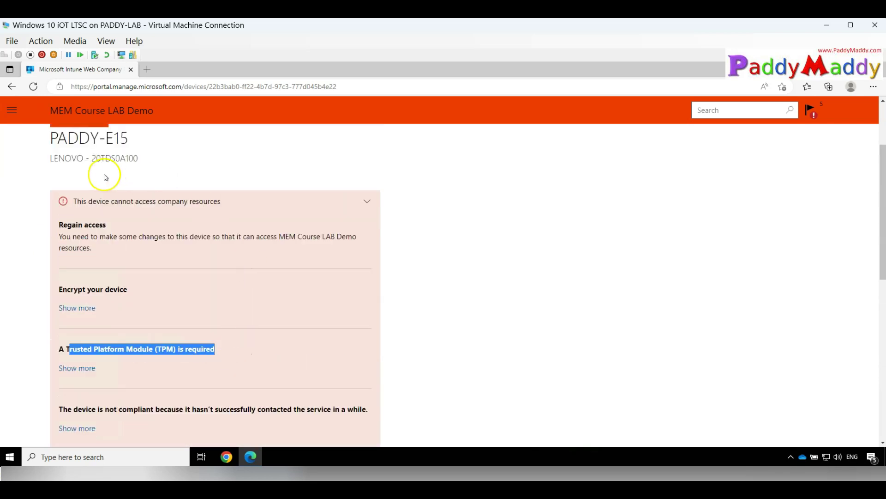
pyautogui.scroll(2, 153, 241)
pyautogui.scroll(-7, 273, 353)
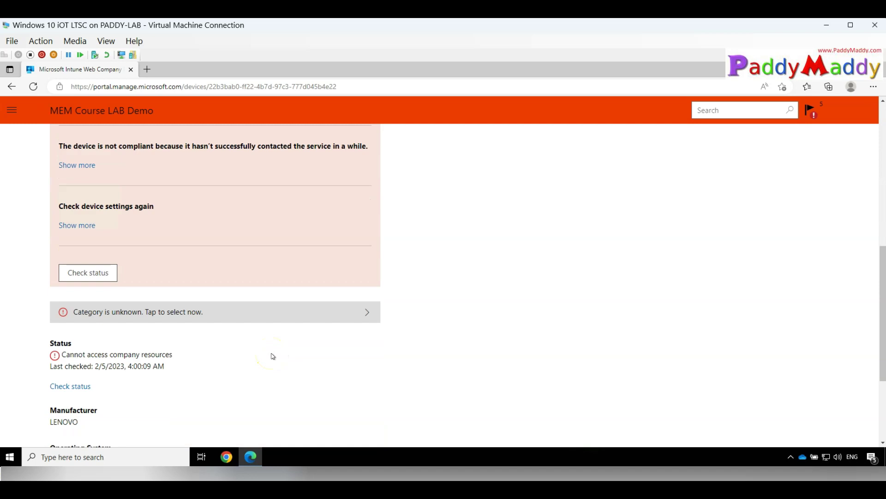
pyautogui.scroll(-3, 234, 332)
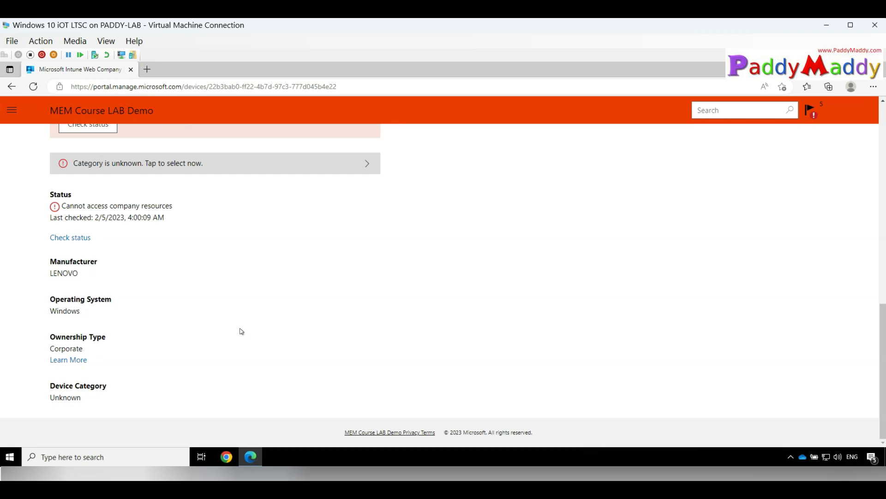
pyautogui.click(833, 71)
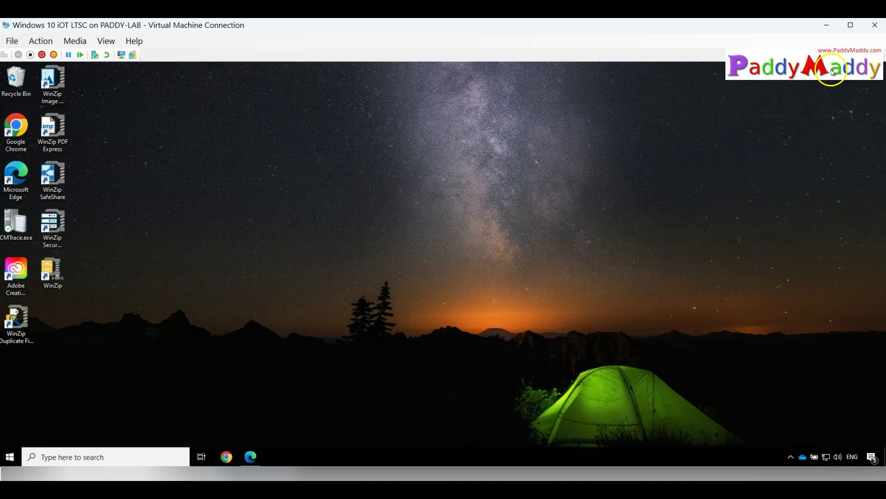
# Return from the VM to the admin center and open the Windows apps list.
pyautogui.click(822, 29)
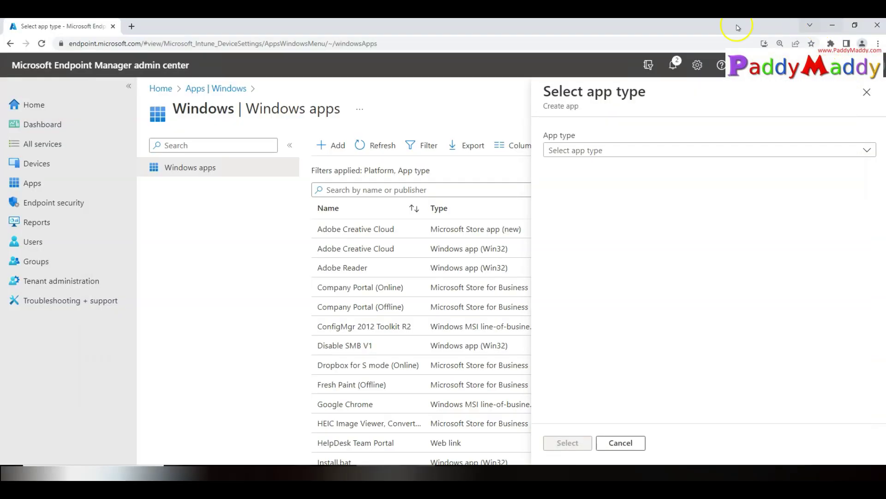
pyautogui.click(32, 105)
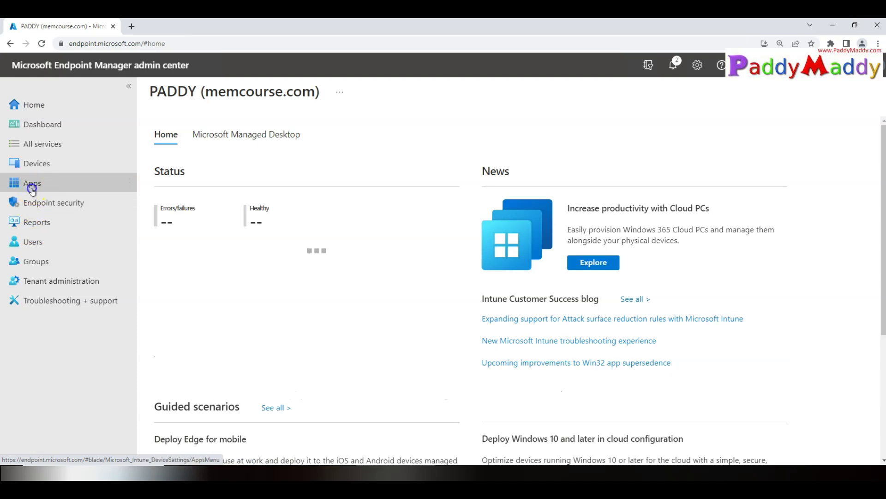
pyautogui.click(31, 187)
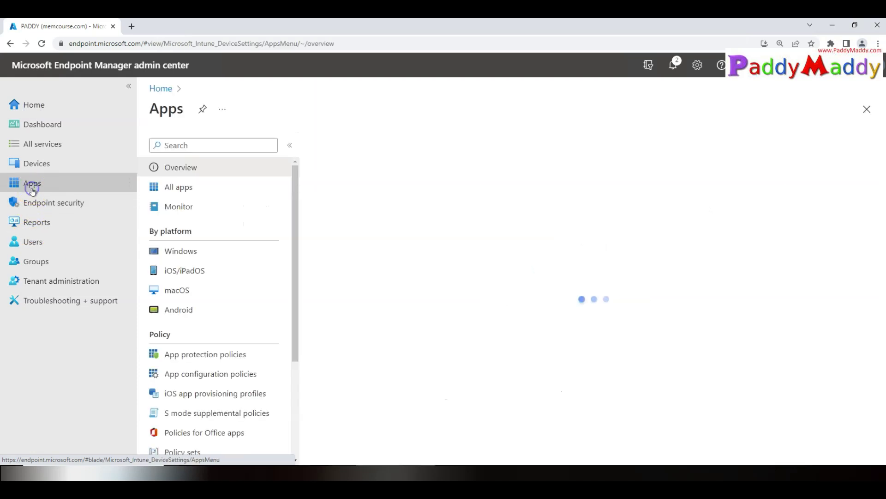
pyautogui.click(184, 255)
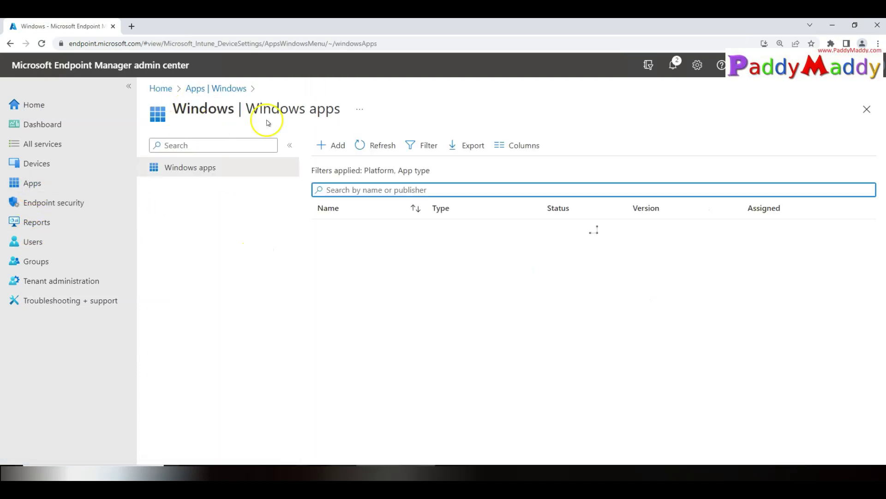
# Start adding a Windows app, list the app types, then switch to the Udemy course.
pyautogui.click(334, 145)
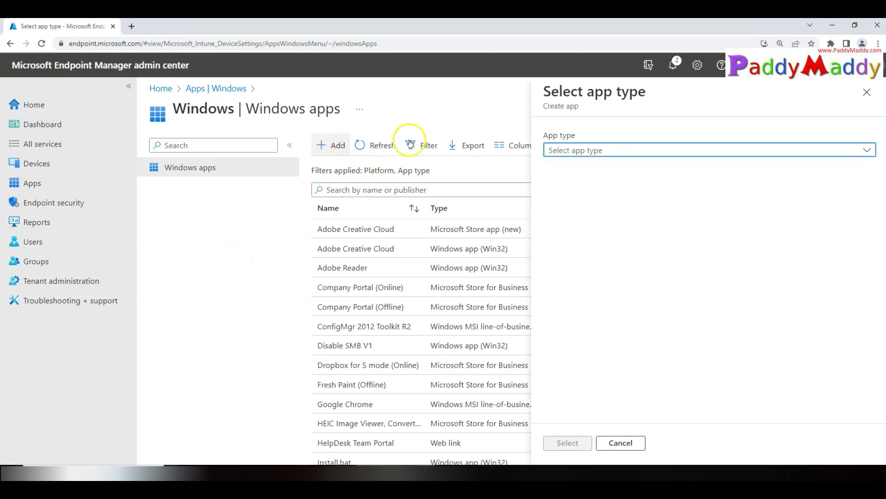
pyautogui.click(643, 150)
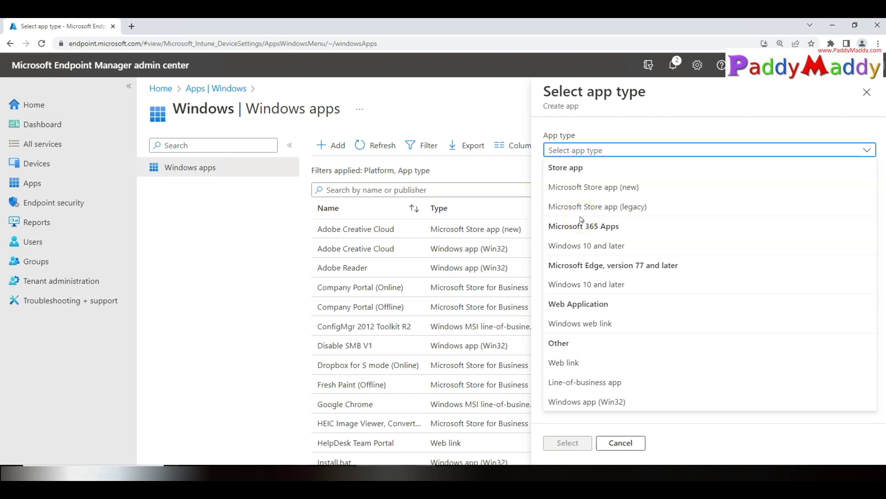
pyautogui.click(566, 218)
pyautogui.hotkey('alt', 'Tab')
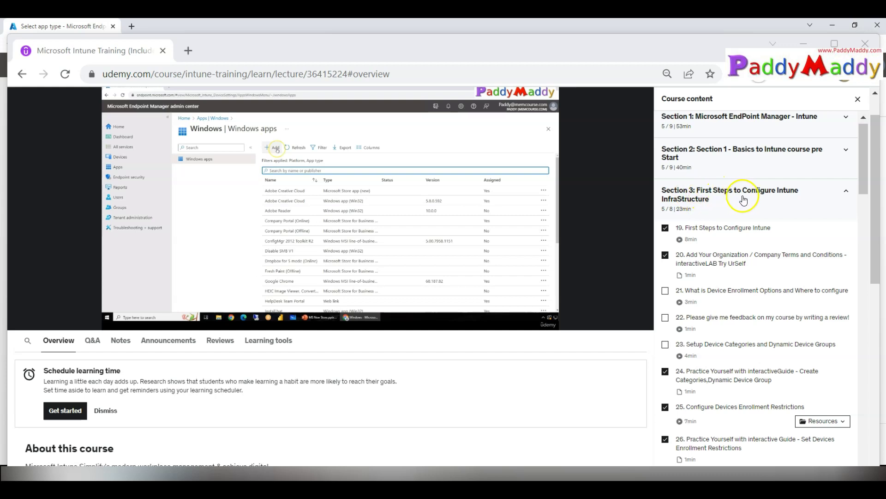
pyautogui.click(720, 264)
pyautogui.scroll(-9, 757, 333)
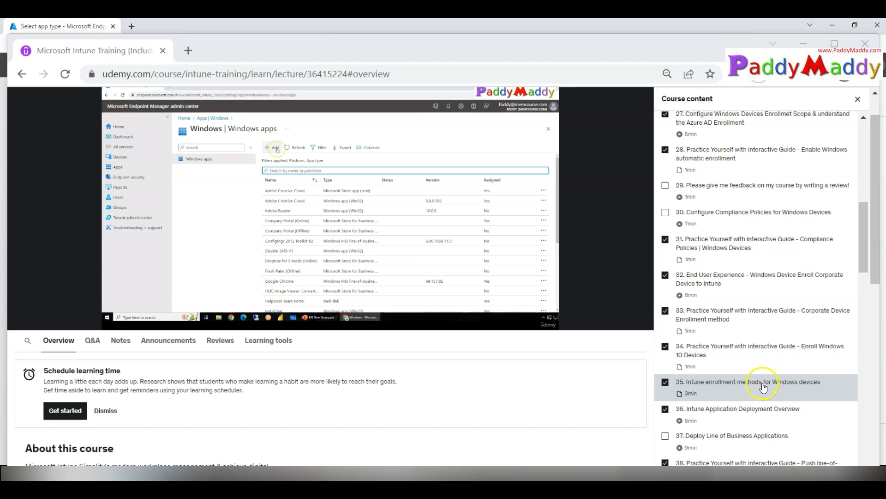
pyautogui.scroll(-7, 760, 357)
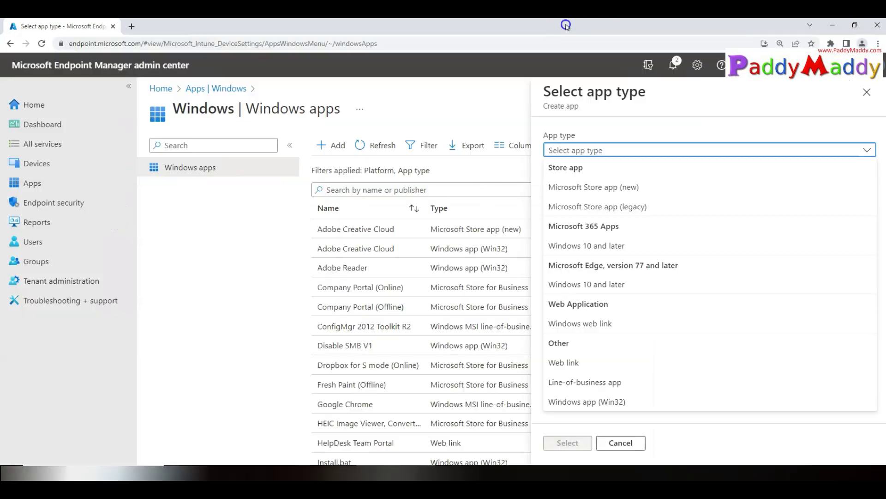
# Back in Endpoint Manager, choose the Microsoft Store app (new) app type.
pyautogui.click(568, 28)
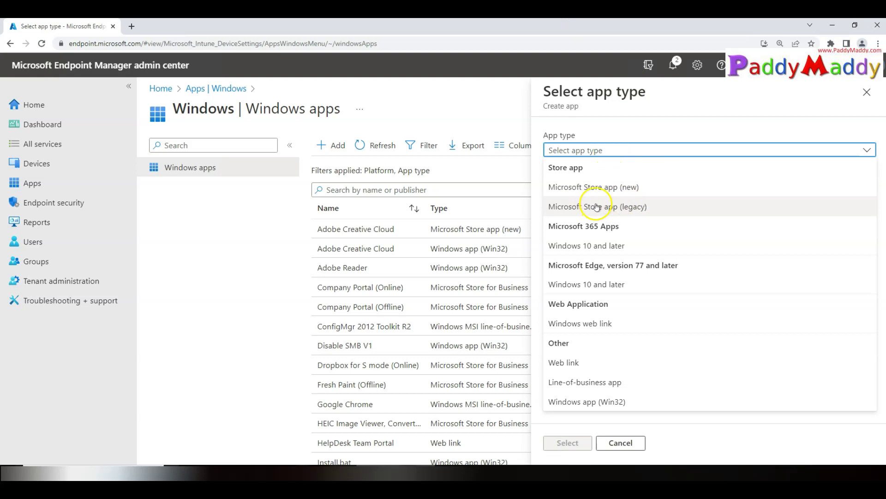
pyautogui.click(601, 188)
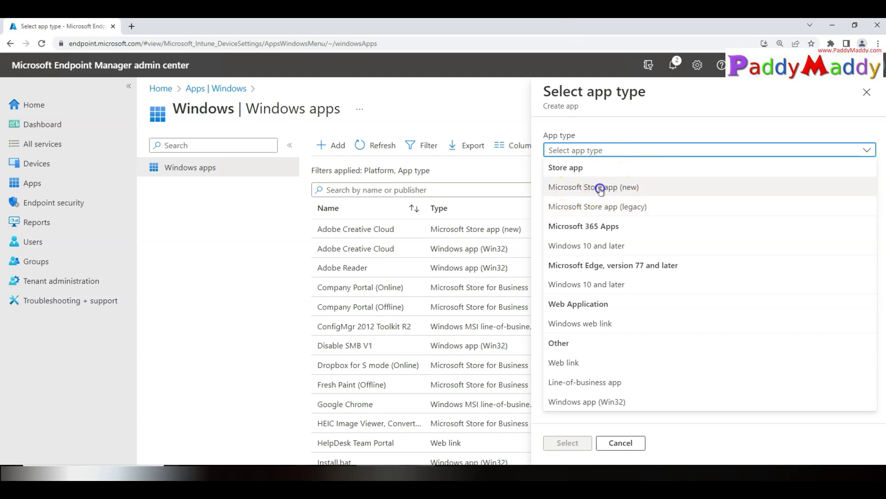
pyautogui.click(566, 444)
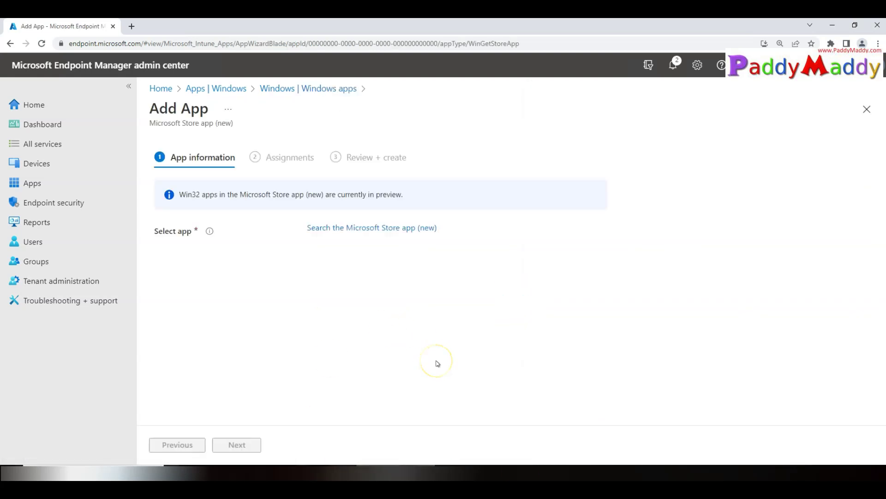
# Search the Microsoft Store for 'company por' and select Company Portal as the app.
pyautogui.click(365, 228)
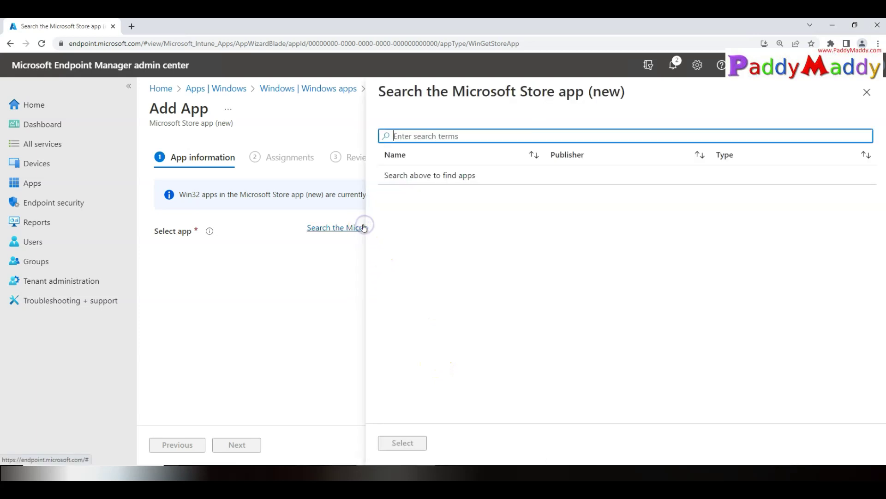
pyautogui.click(563, 139)
pyautogui.write('comp')
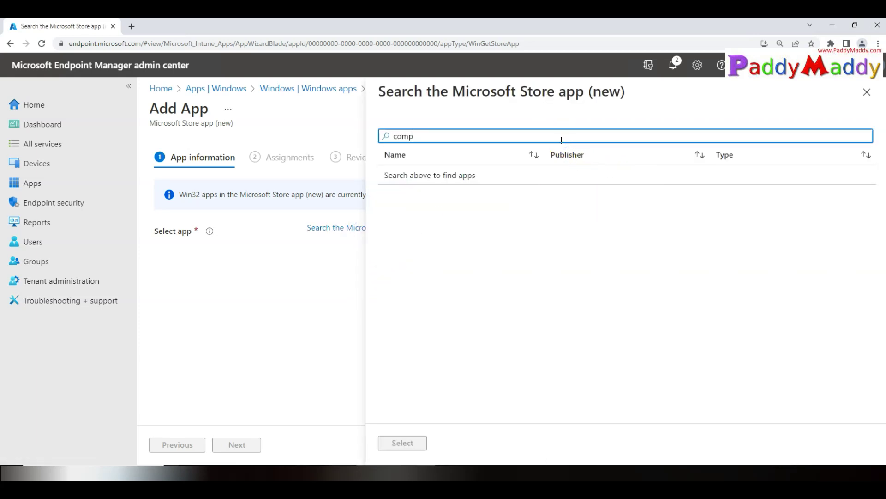
pyautogui.write('any porta')
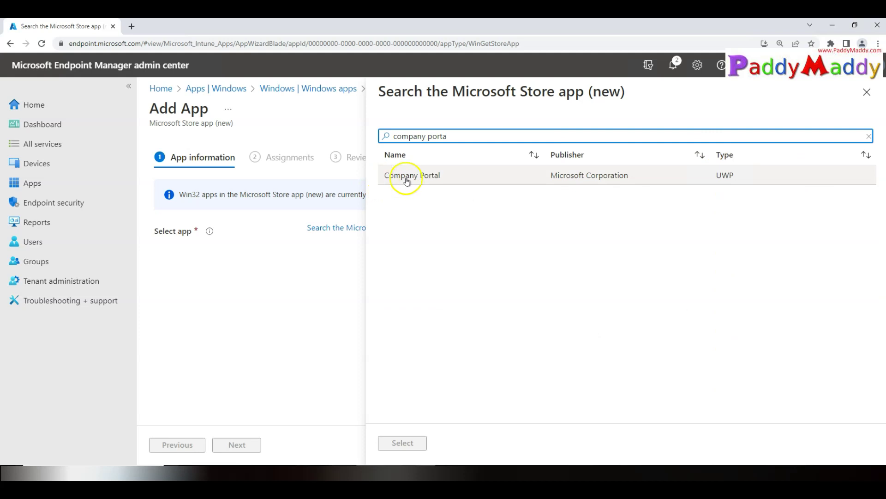
pyautogui.moveTo(493, 178); pyautogui.dragTo(376, 178)
pyautogui.click(427, 175)
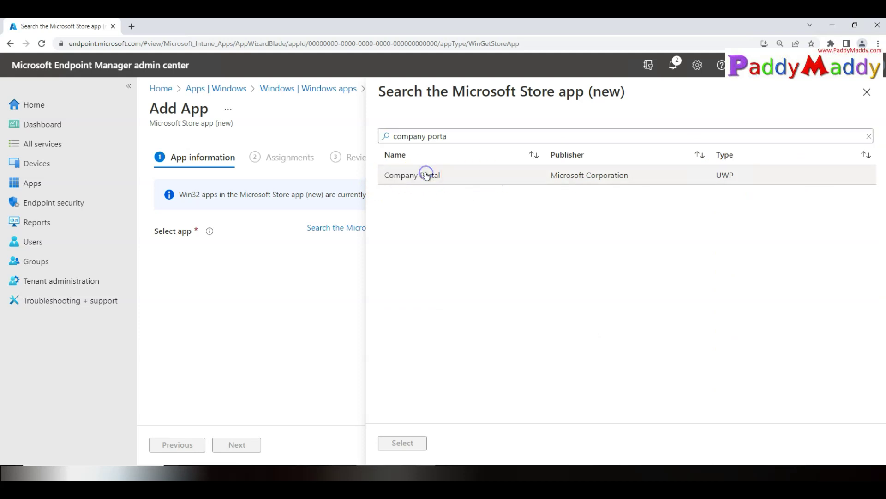
pyautogui.click(408, 443)
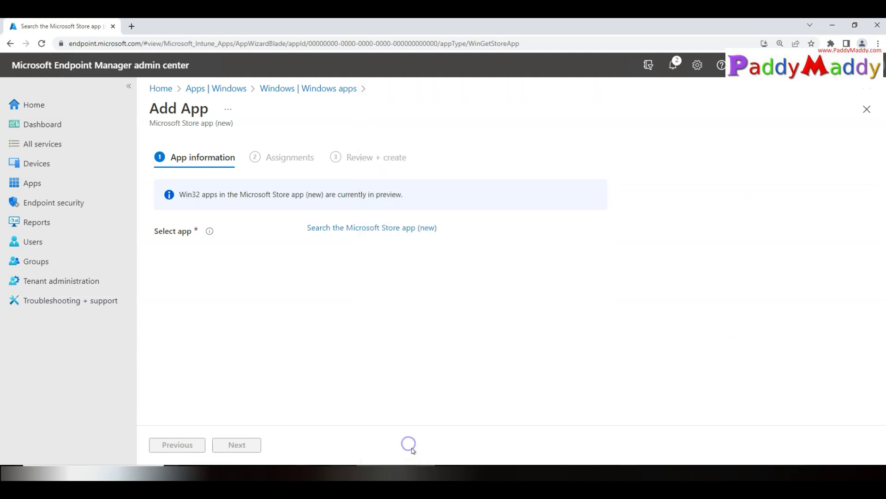
pyautogui.scroll(-1, 382, 328)
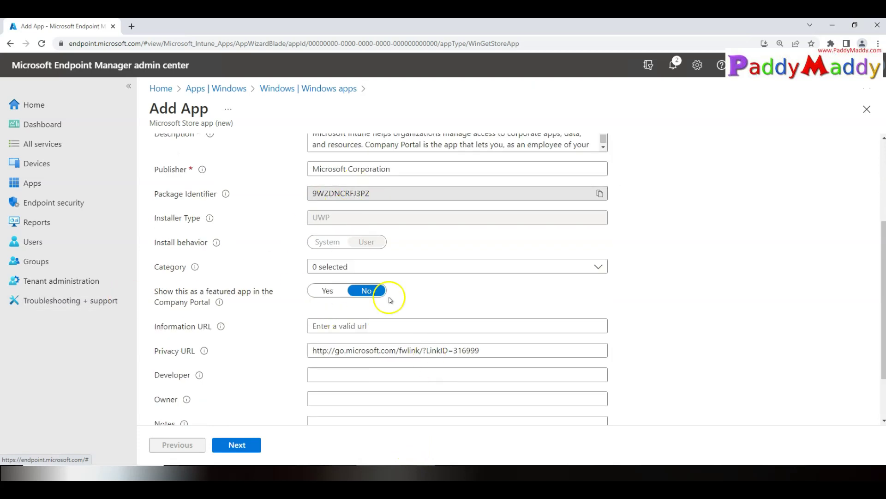
pyautogui.scroll(1, 390, 300)
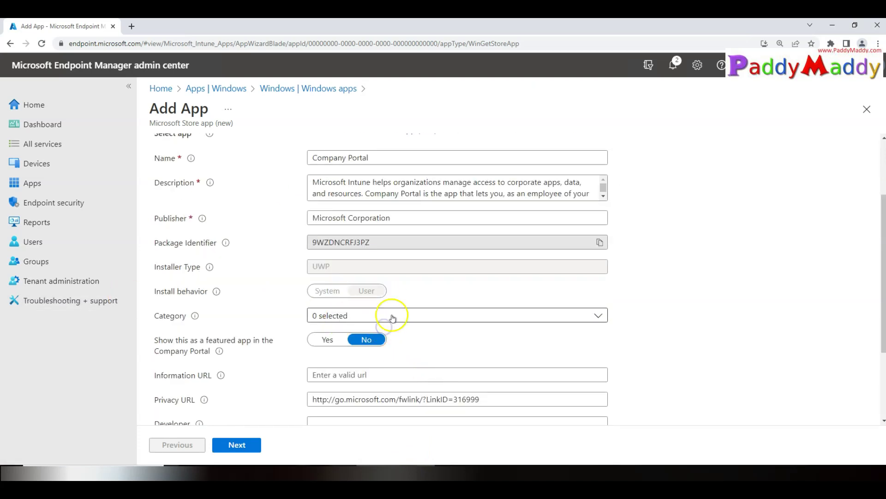
# Put Company Portal in the Productivity category and leave 'Show as featured app' at No.
pyautogui.click(392, 317)
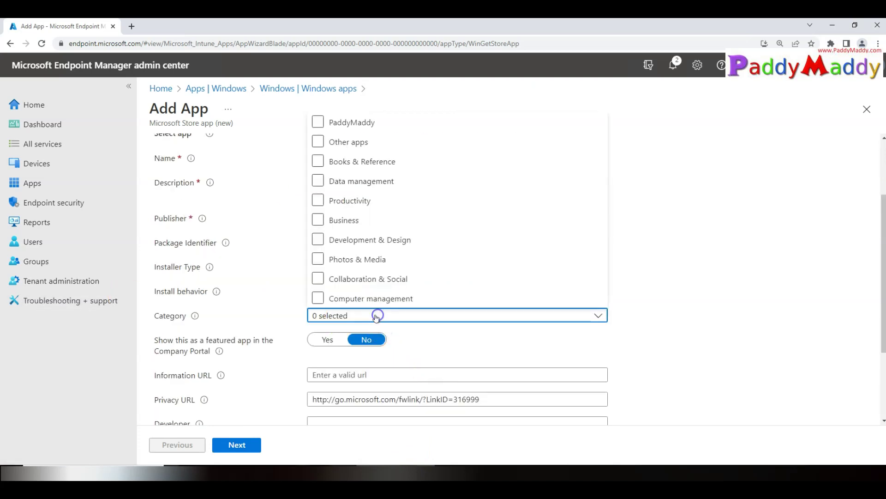
pyautogui.click(318, 200)
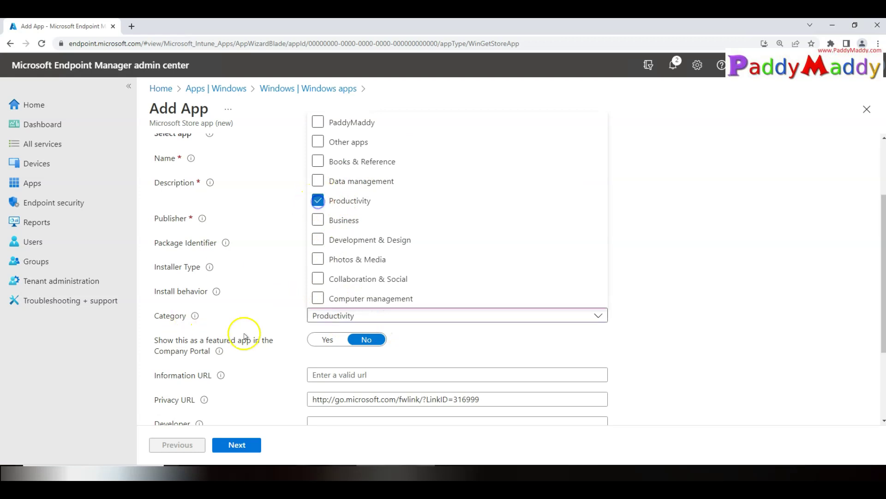
pyautogui.click(281, 318)
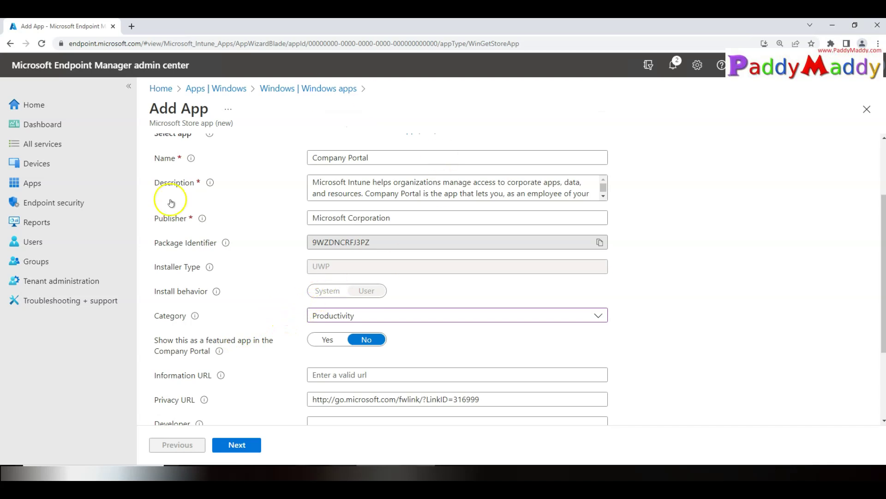
pyautogui.scroll(-2, 279, 306)
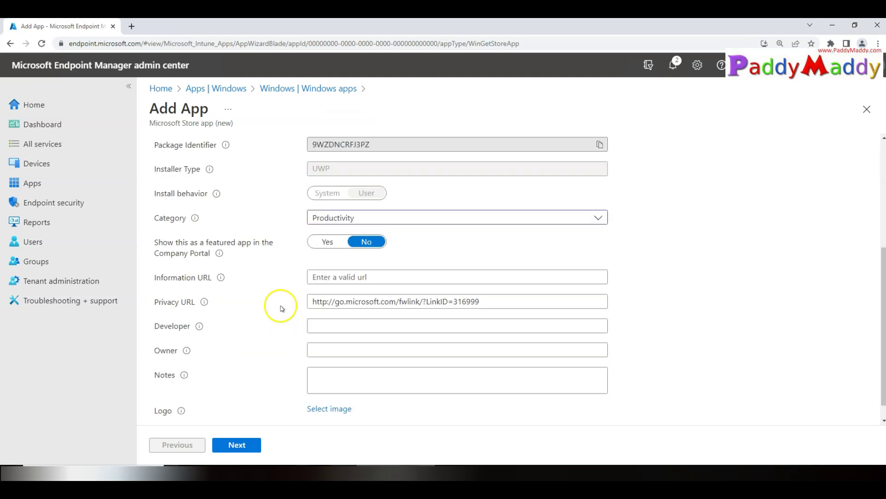
pyautogui.click(328, 241)
pyautogui.moveTo(162, 253); pyautogui.dragTo(307, 253)
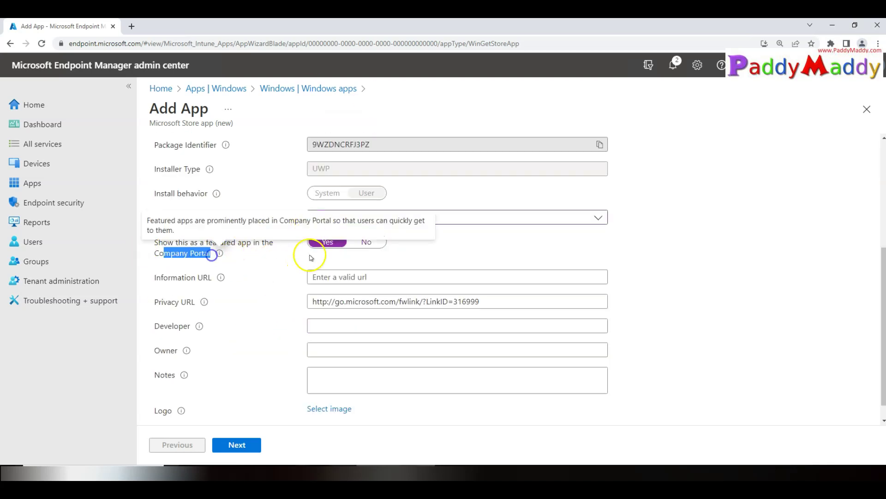
pyautogui.click(253, 265)
pyautogui.click(366, 242)
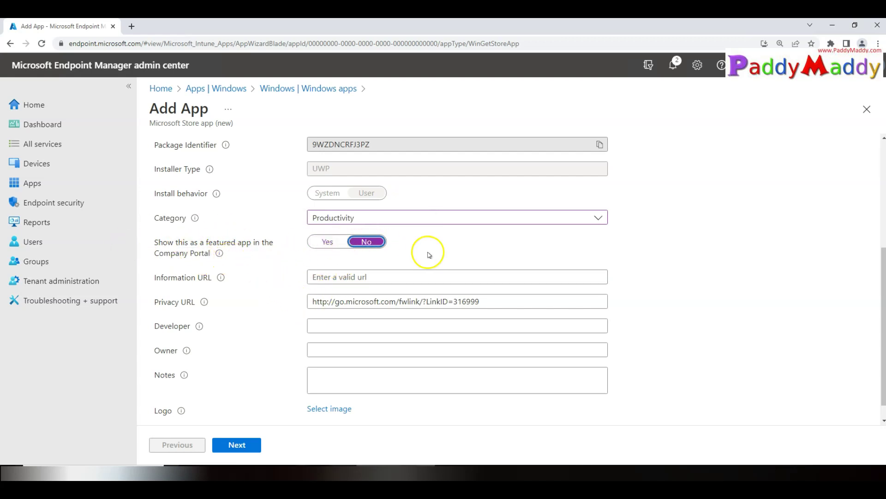
# Review the Information URL, Owner and Notes fields, then continue to Assignments.
pyautogui.click(382, 280)
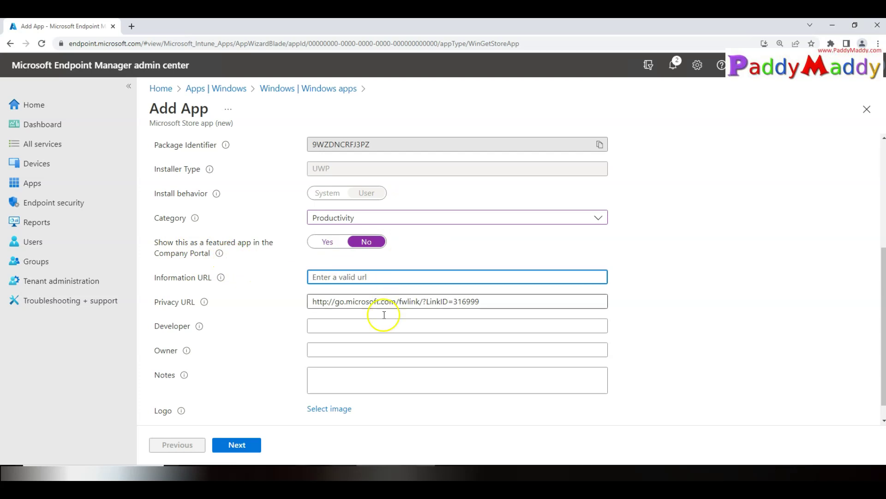
pyautogui.click(348, 350)
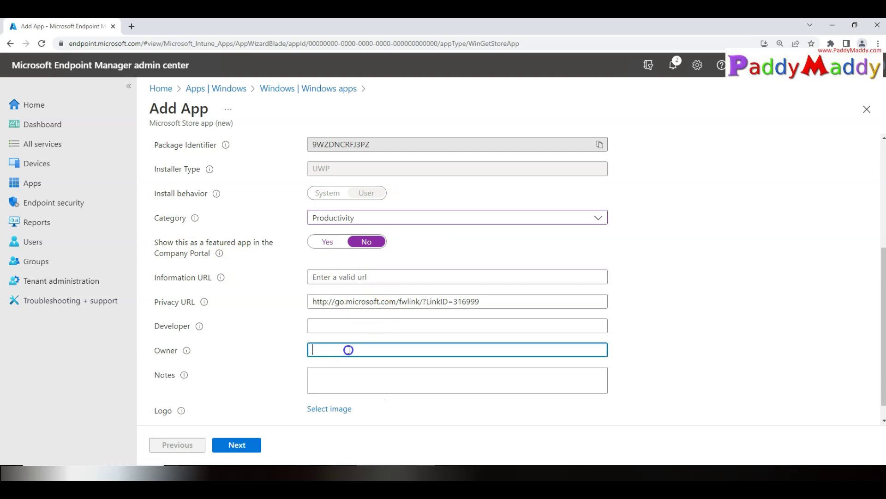
pyautogui.click(355, 382)
pyautogui.scroll(-1, 462, 402)
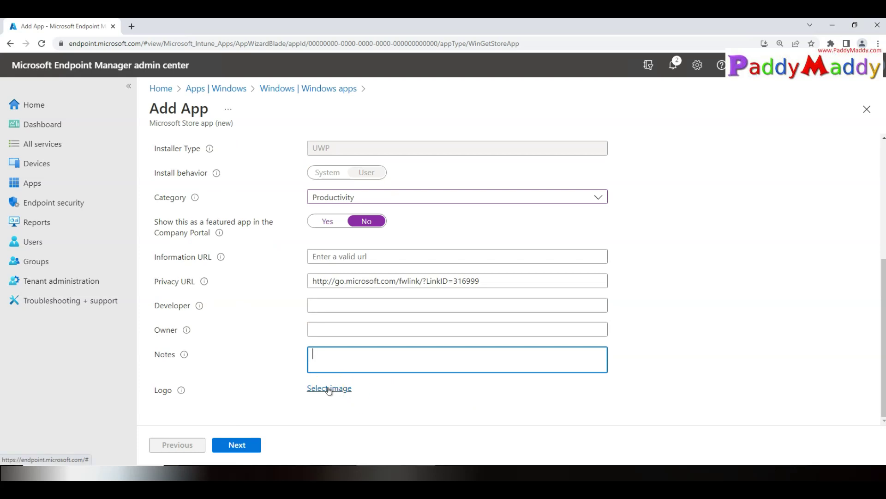
pyautogui.click(255, 446)
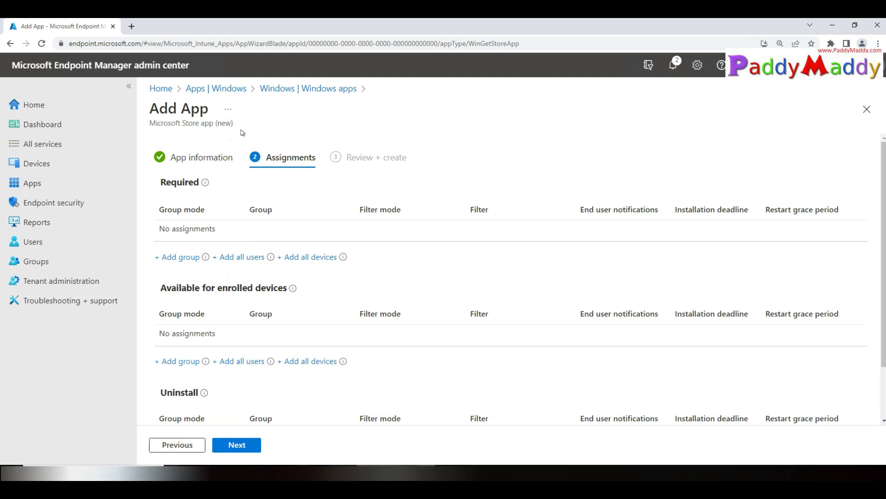
# Add All devices as a required assignment for Company Portal.
pyautogui.click(303, 257)
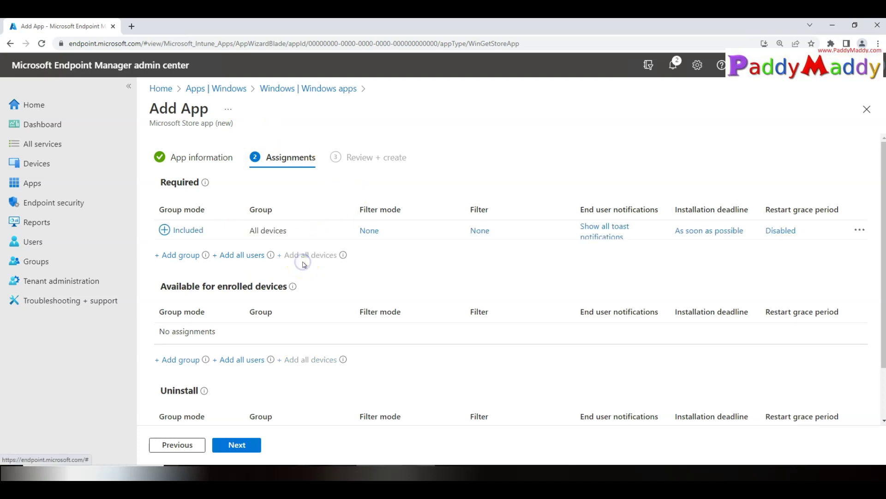
pyautogui.click(8, 474)
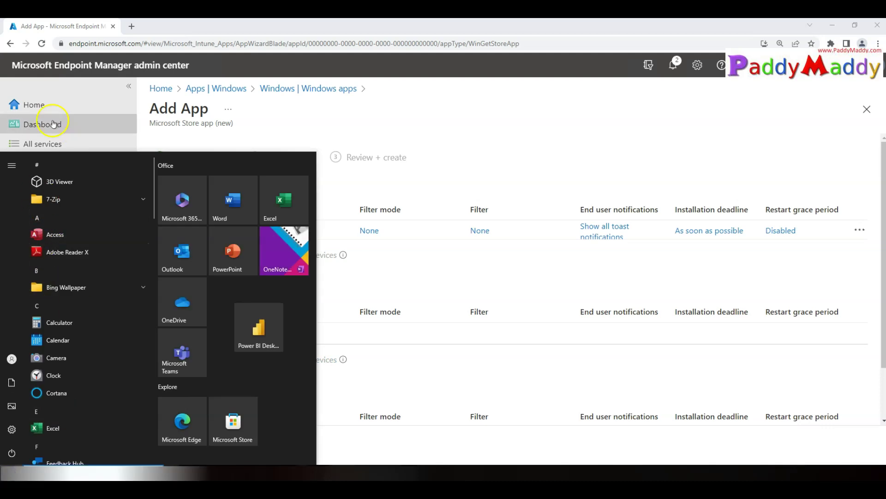
pyautogui.click(528, 371)
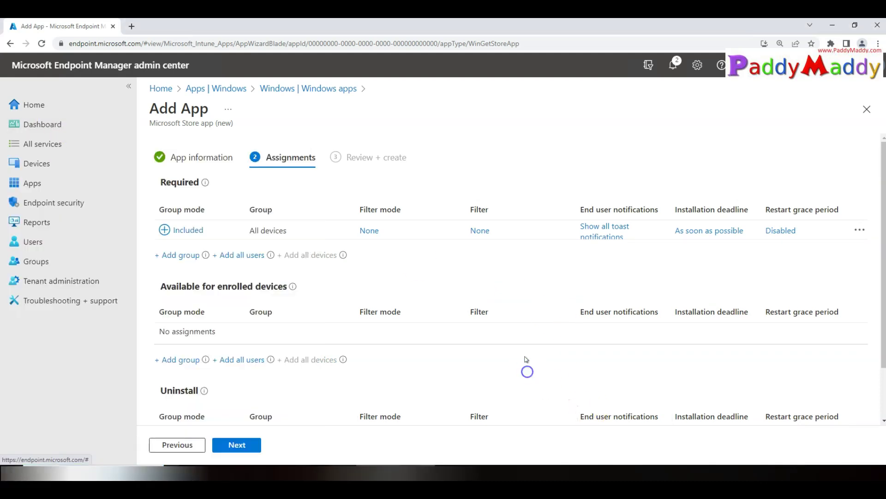
# Include only the corporate-owned Windows 10 devices filter on All devices, then review and create.
pyautogui.click(368, 231)
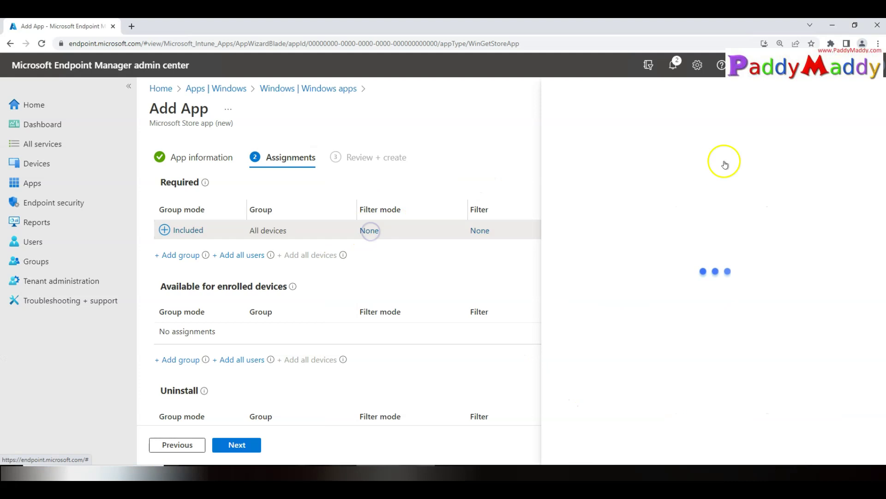
pyautogui.click(602, 214)
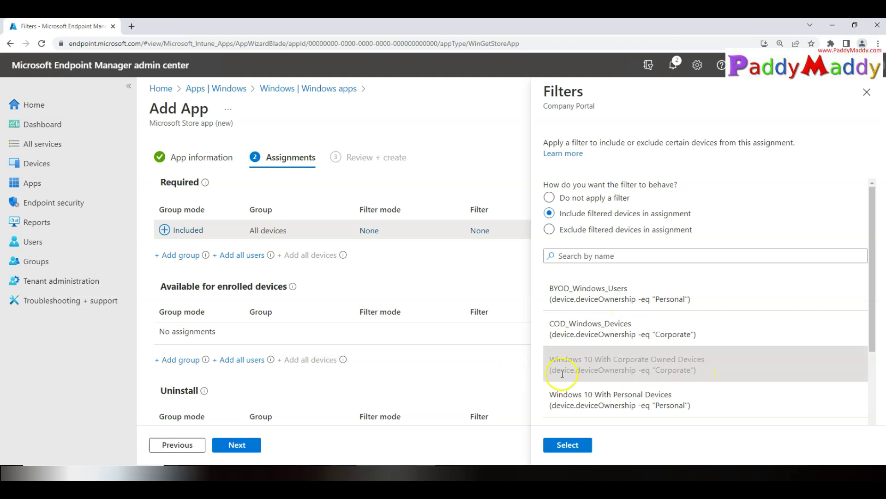
pyautogui.moveTo(563, 370); pyautogui.dragTo(620, 443)
pyautogui.moveTo(595, 371); pyautogui.dragTo(694, 370)
pyautogui.click(654, 371)
pyautogui.click(568, 444)
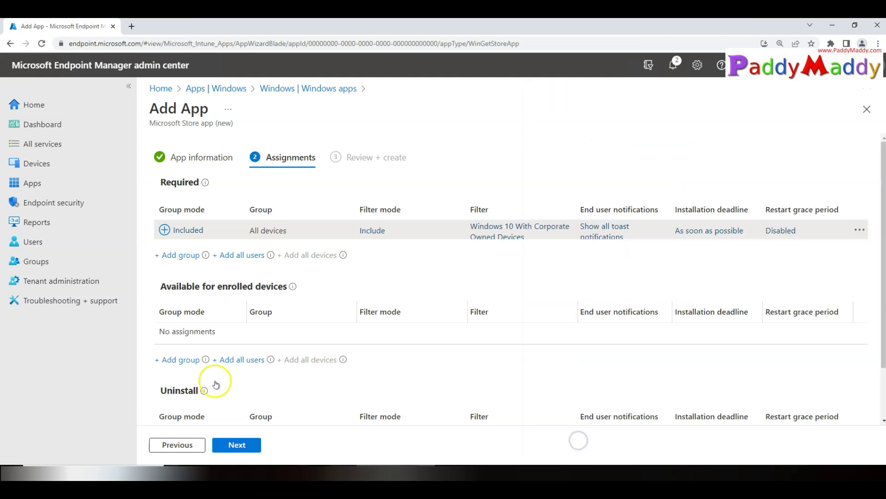
pyautogui.click(238, 445)
pyautogui.click(239, 444)
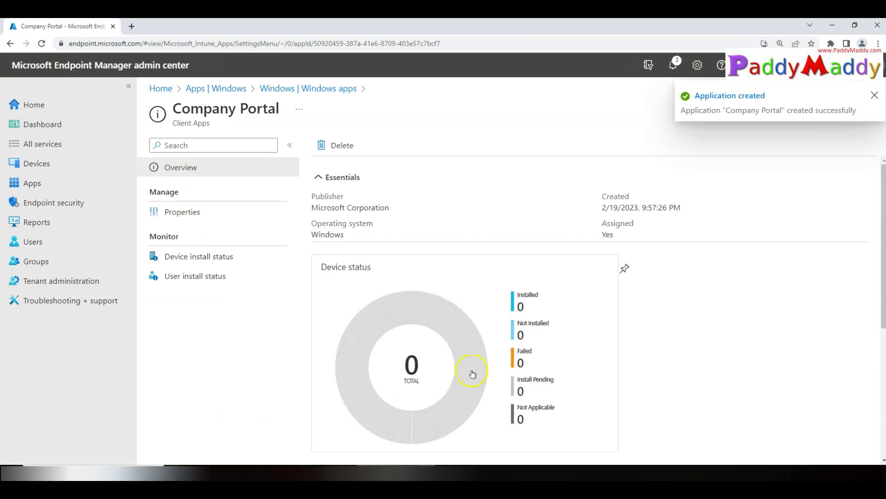
# Open Company Portal's properties and scroll to its required All devices assignment.
pyautogui.scroll(-5, 472, 373)
pyautogui.click(194, 214)
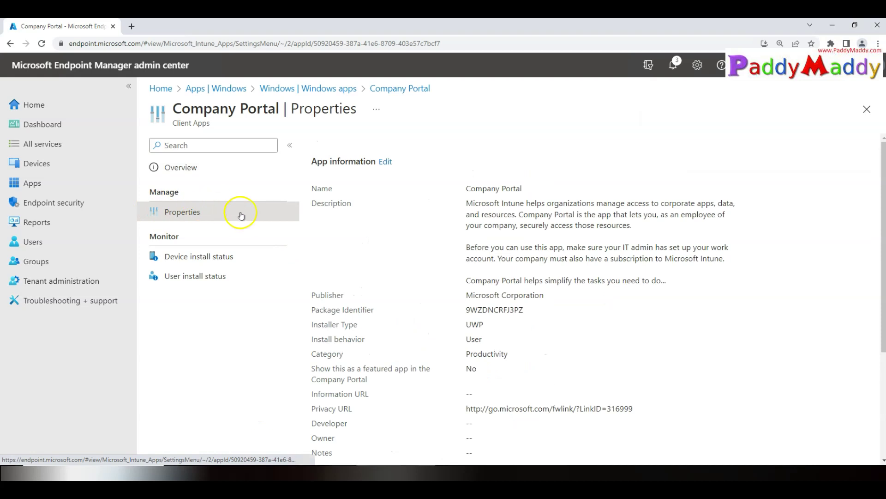
pyautogui.scroll(-3, 393, 332)
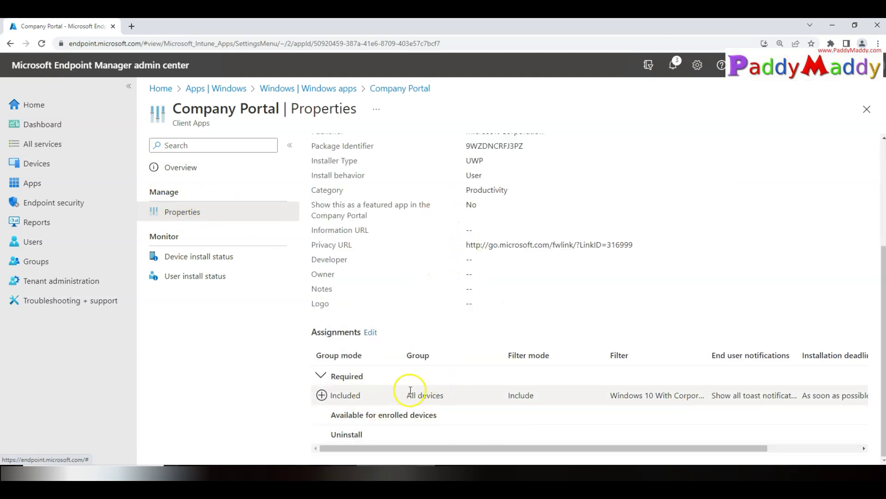
pyautogui.moveTo(408, 395); pyautogui.dragTo(461, 397)
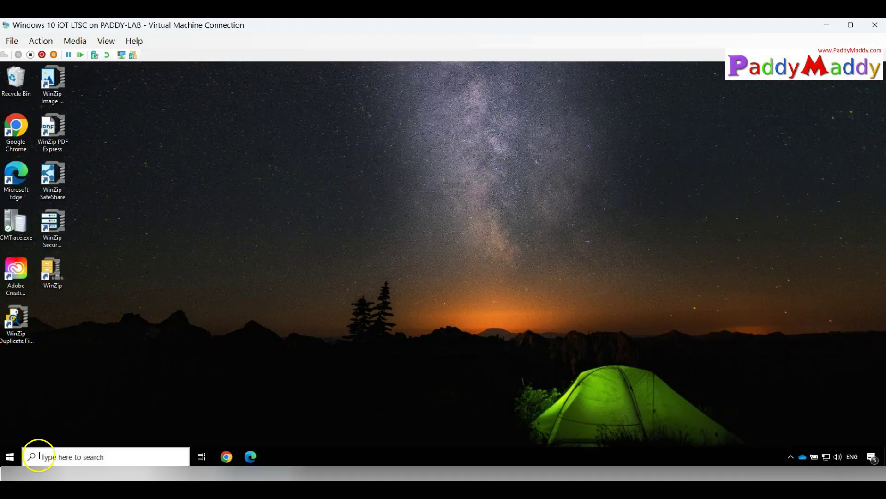
# In Settings > Accounts > Access work or school, open the work account's Info and sync the device.
pyautogui.click(14, 458)
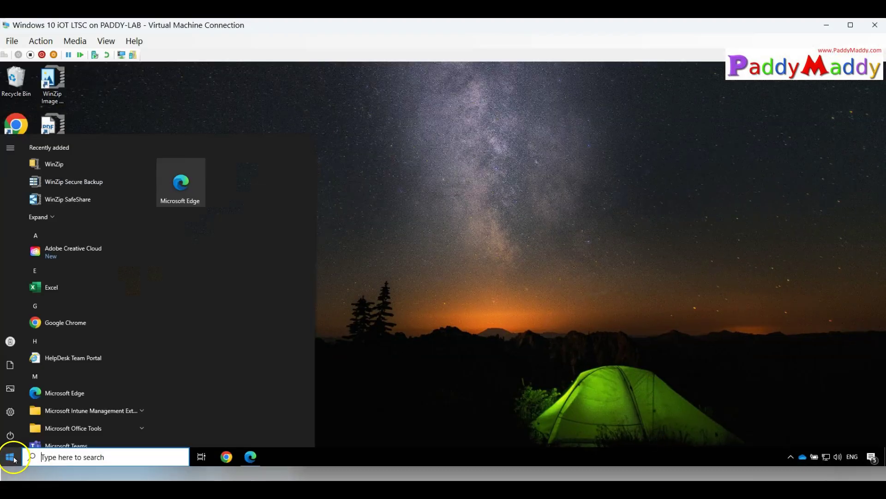
pyautogui.click(11, 413)
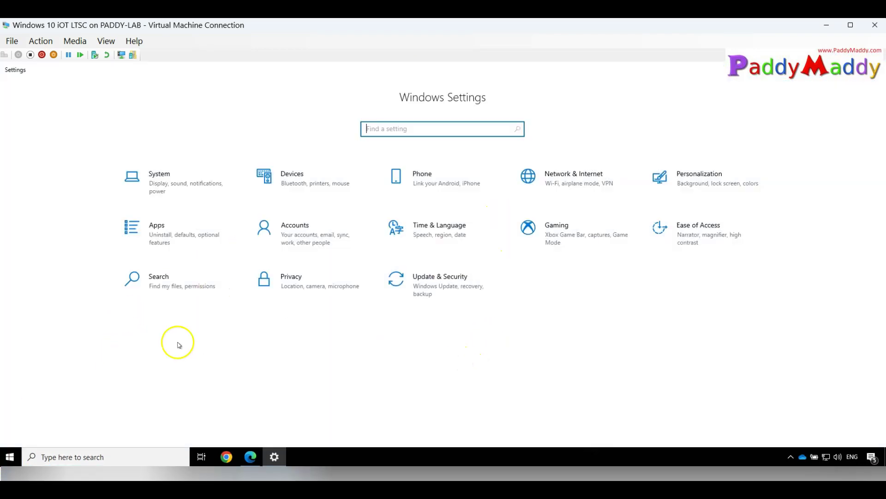
pyautogui.click(312, 236)
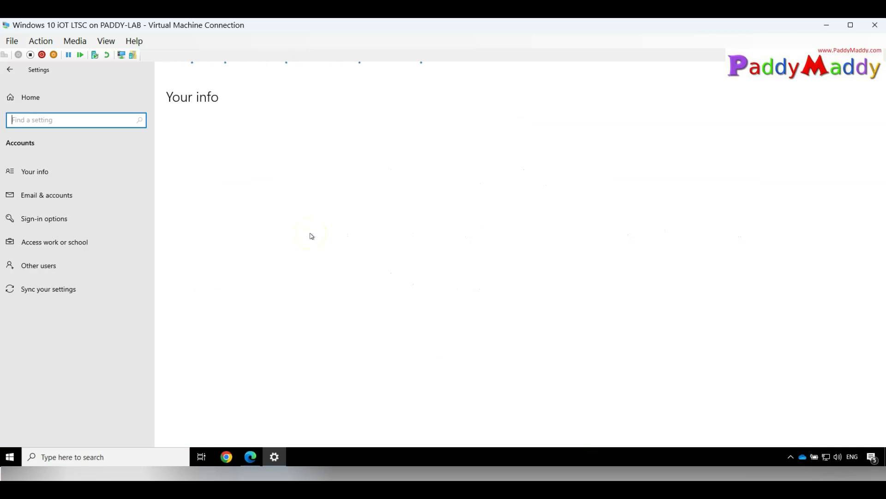
pyautogui.click(59, 241)
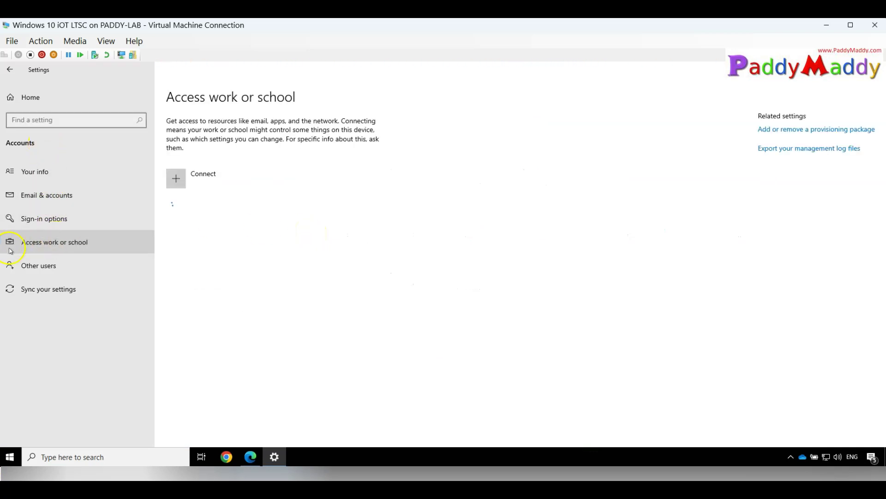
pyautogui.click(220, 219)
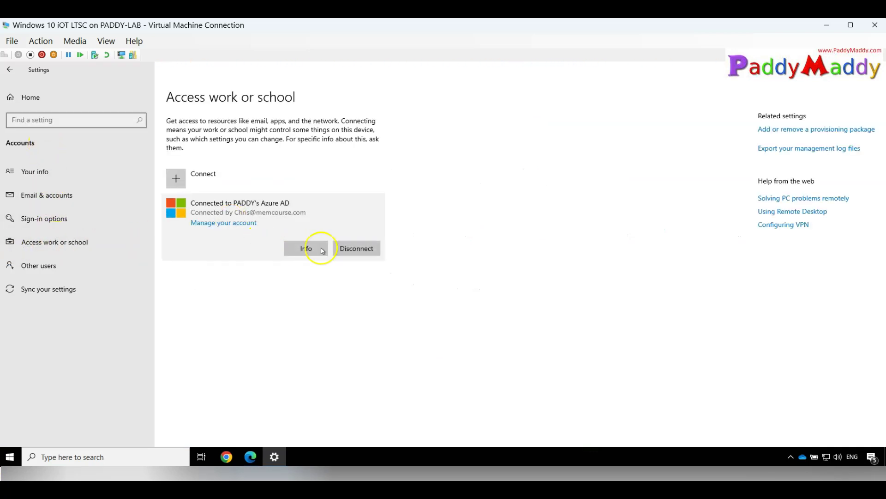
pyautogui.click(302, 249)
pyautogui.scroll(-5, 148, 372)
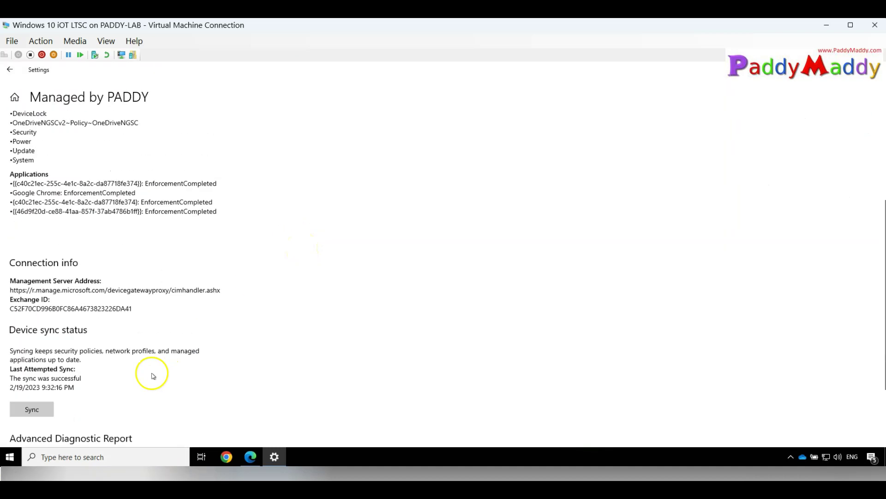
pyautogui.click(48, 375)
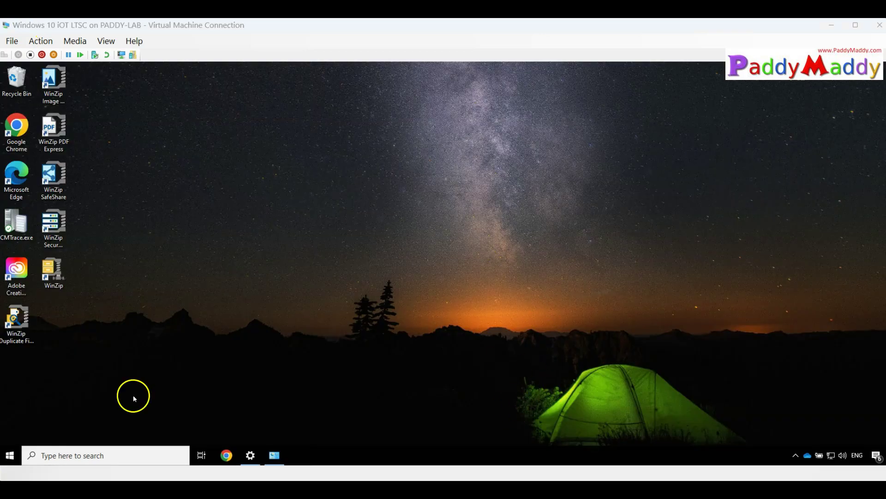
# Launch Company Portal from the Start menu, centre its window and let it sign in.
pyautogui.click(9, 455)
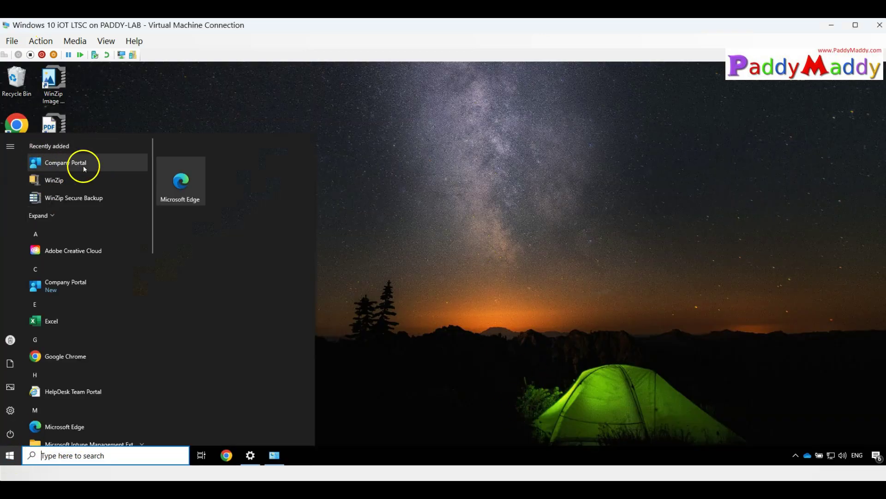
pyautogui.click(55, 162)
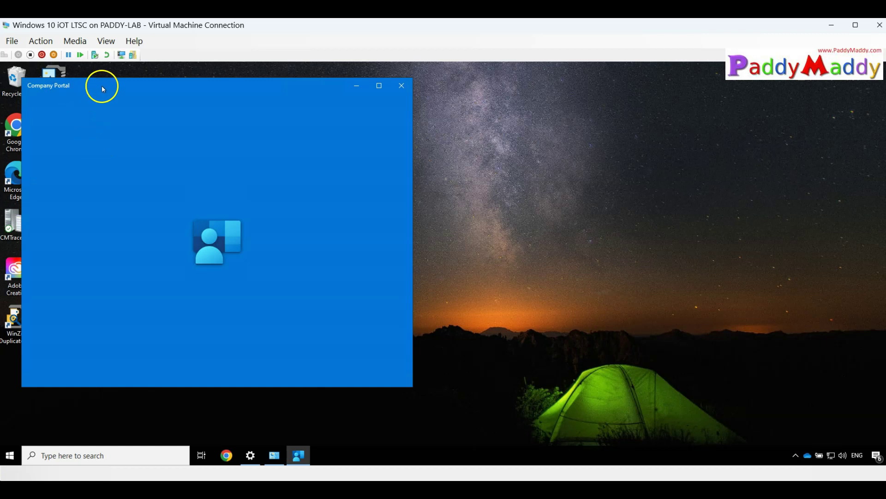
pyautogui.moveTo(102, 88); pyautogui.dragTo(215, 96)
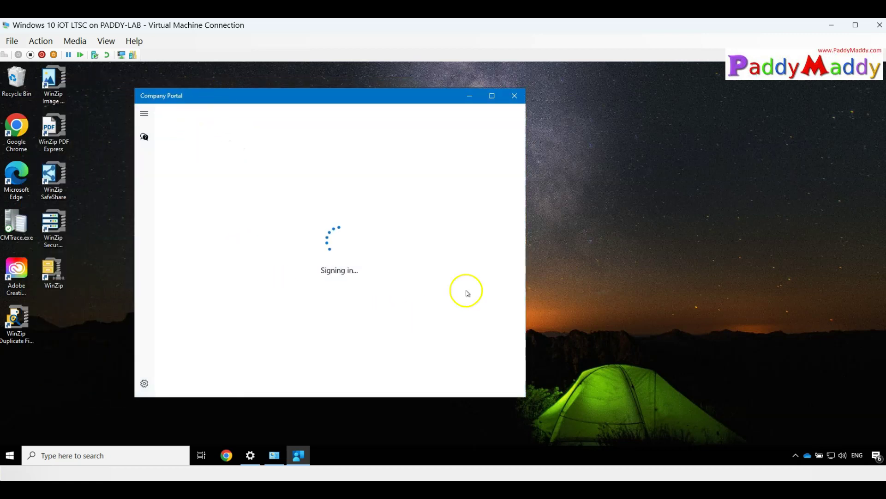
pyautogui.click(421, 280)
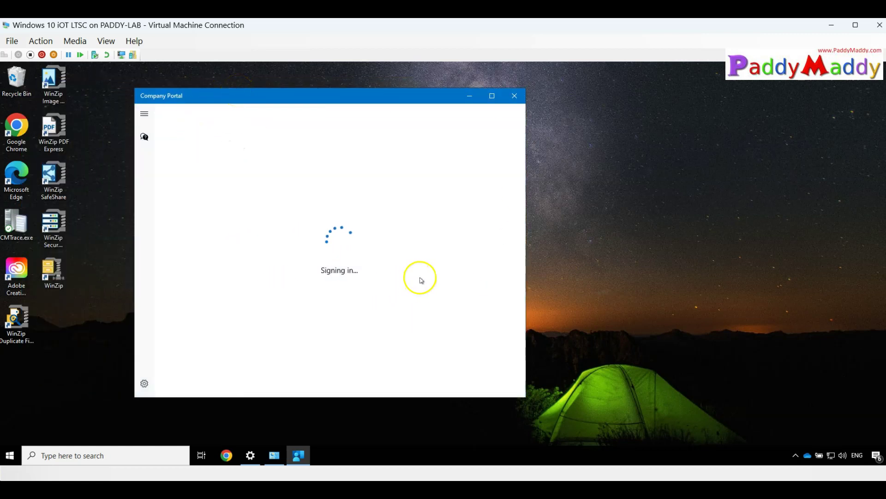
pyautogui.click(454, 294)
# Set this device's category to Accounting and confirm with Done.
pyautogui.click(144, 114)
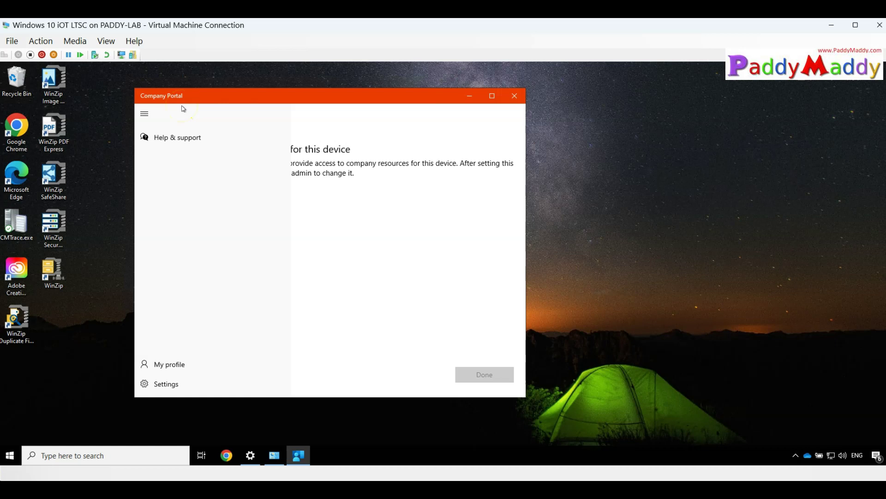
pyautogui.click(364, 238)
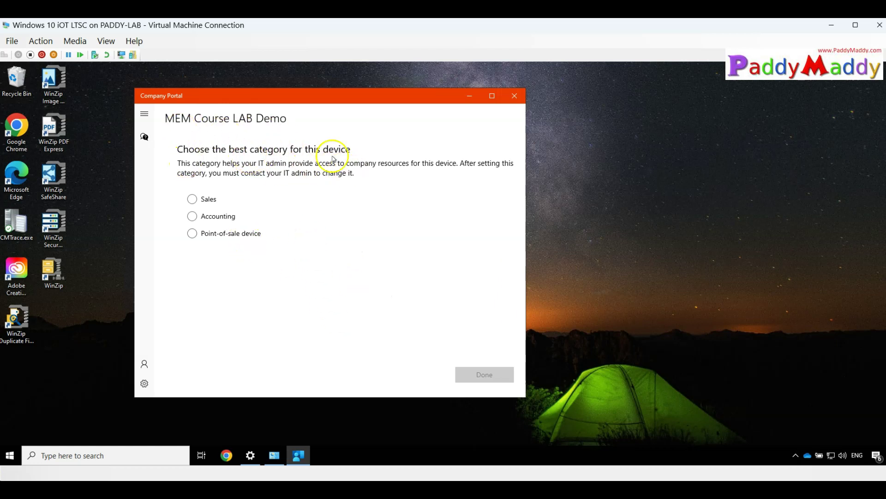
pyautogui.click(219, 238)
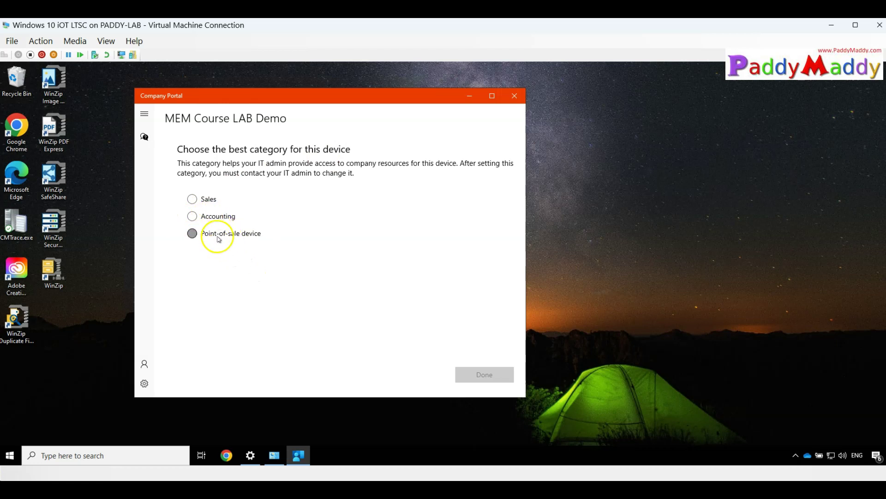
pyautogui.click(208, 216)
pyautogui.click(477, 376)
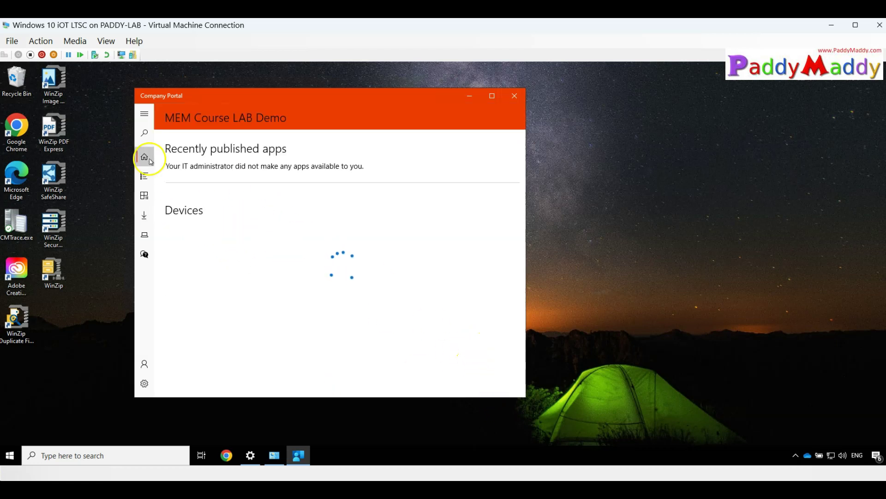
# Maximize Company Portal, check device access notifications, and confirm Company Portal among five installed apps.
pyautogui.click(487, 96)
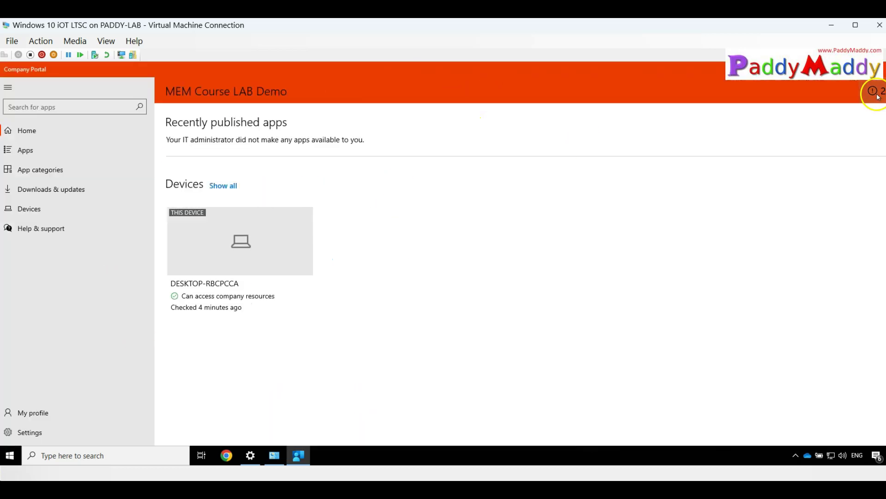
pyautogui.click(873, 90)
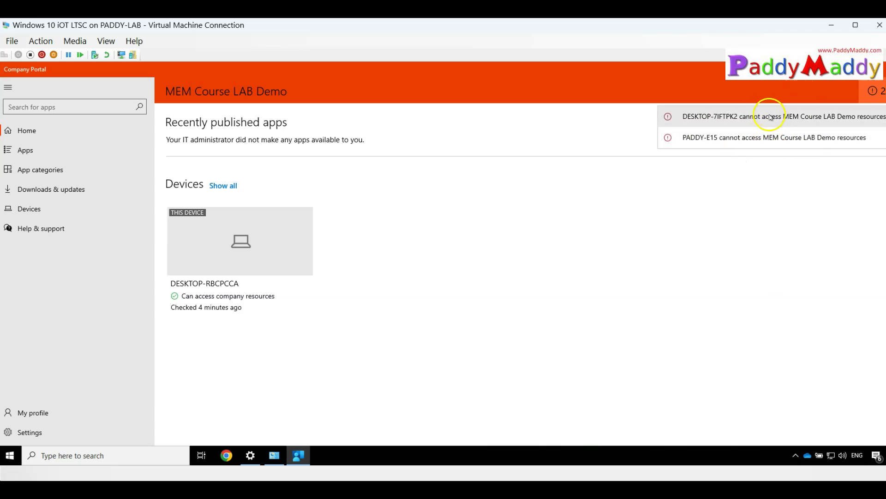
pyautogui.click(30, 176)
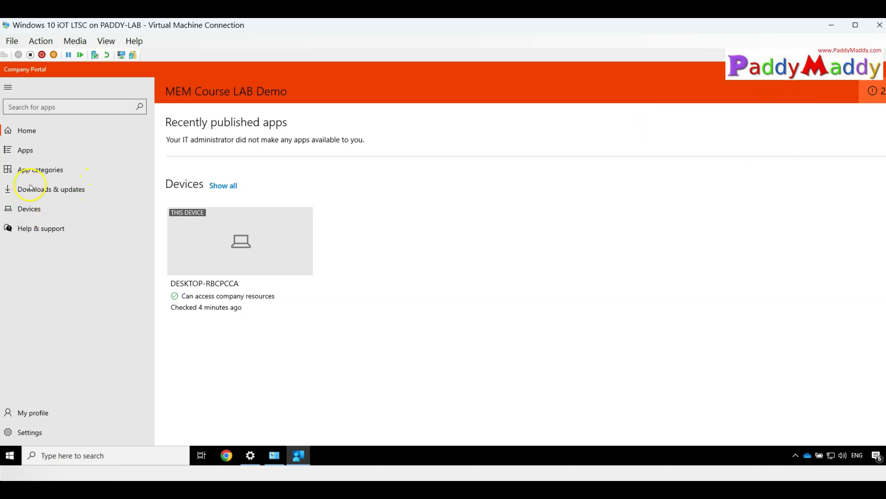
pyautogui.click(35, 194)
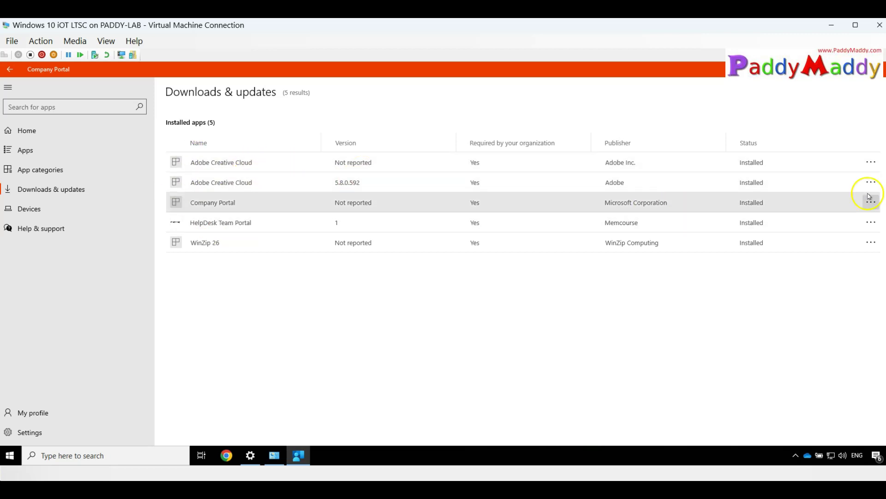
pyautogui.click(871, 162)
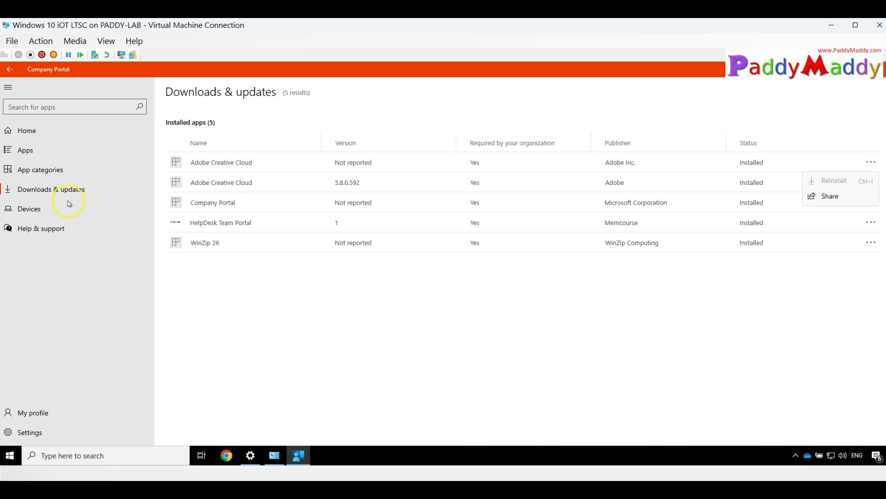
pyautogui.click(41, 146)
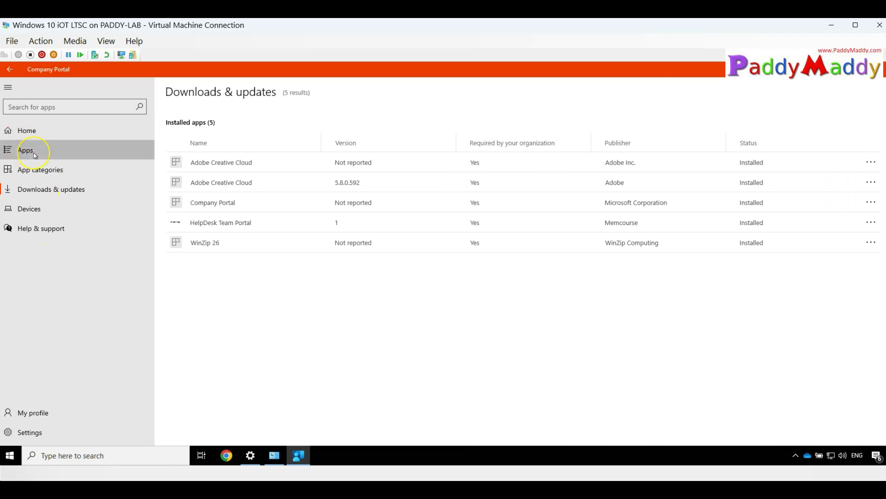
# Show the Apps page, which reports no apps available to install.
pyautogui.click(35, 155)
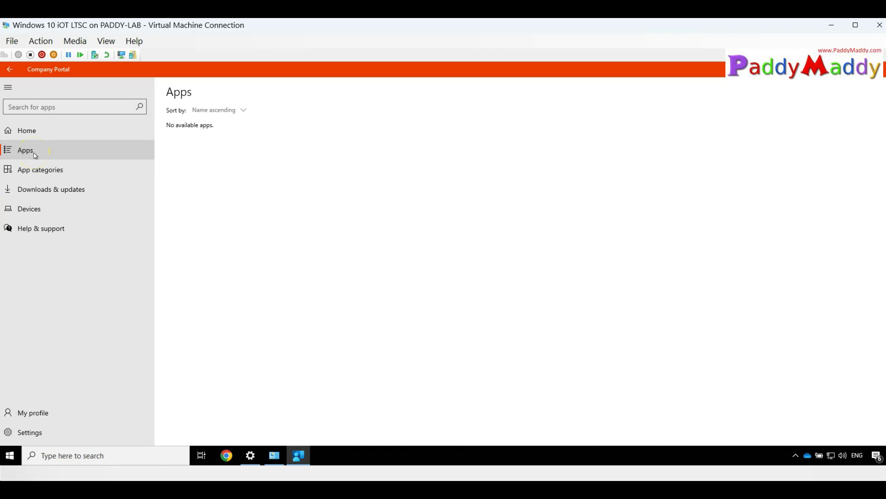
pyautogui.click(56, 183)
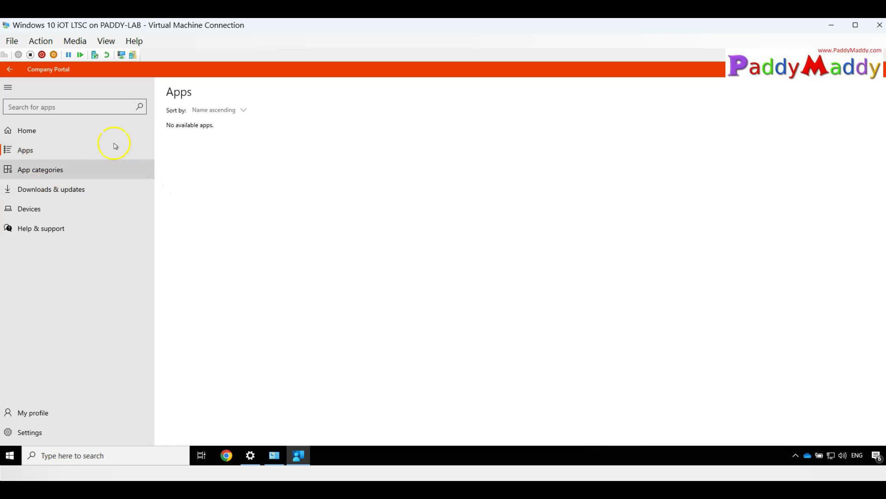
pyautogui.click(29, 41)
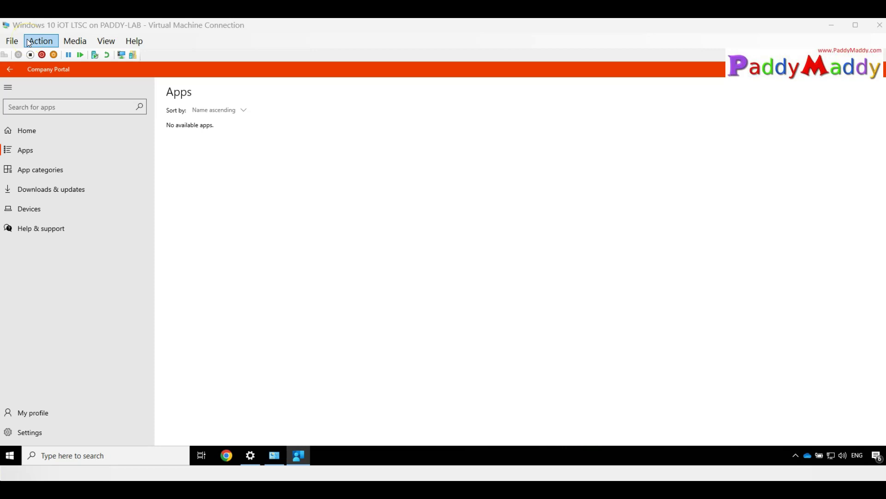
pyautogui.click(29, 42)
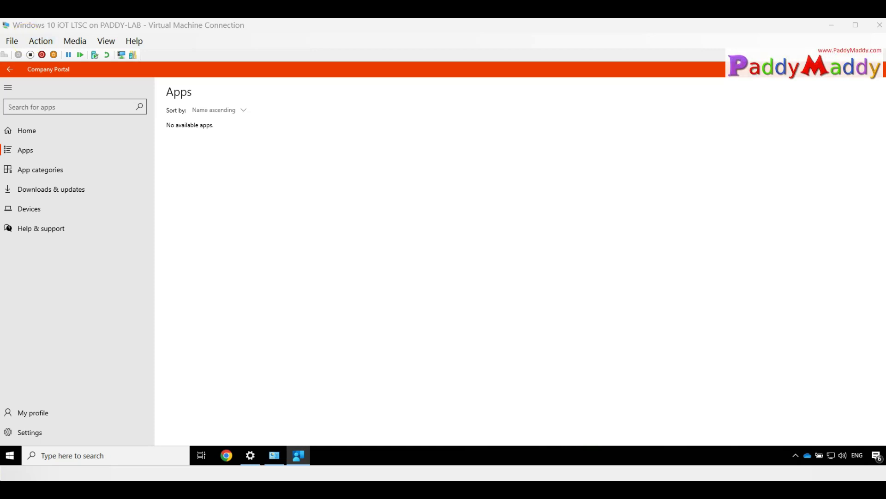